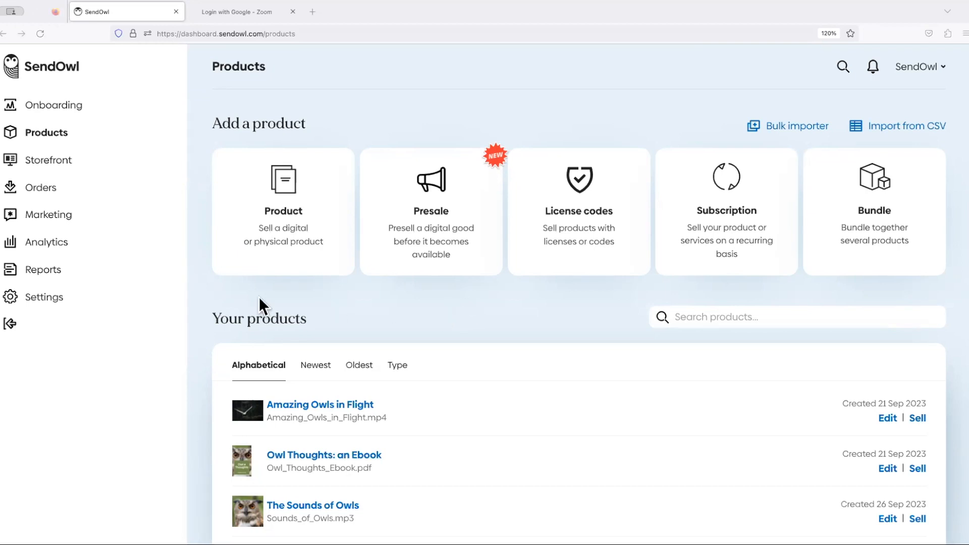
- Open the checkout options in the settings and choose Logo.jpg from the Desktop as the checkout logo
click(44, 298)
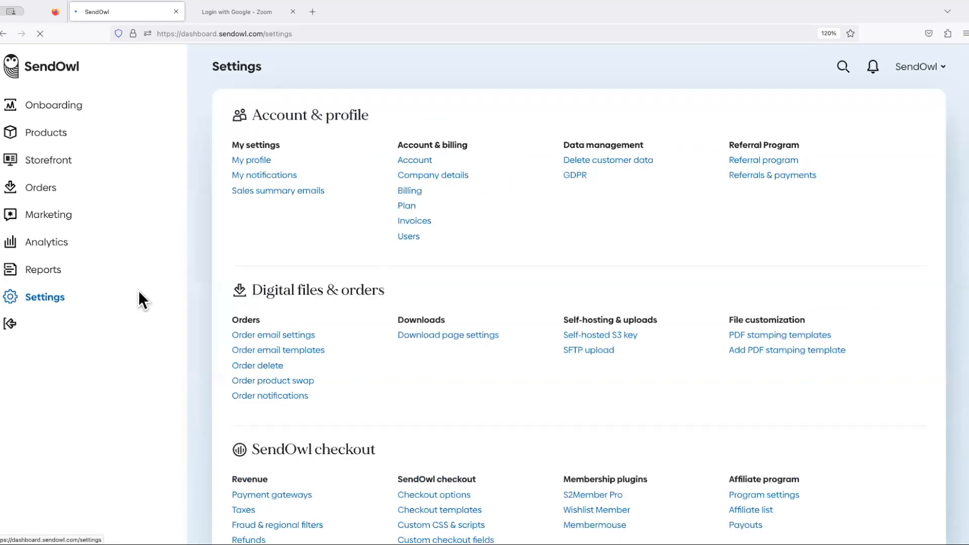
scroll(199, 289, down, 3)
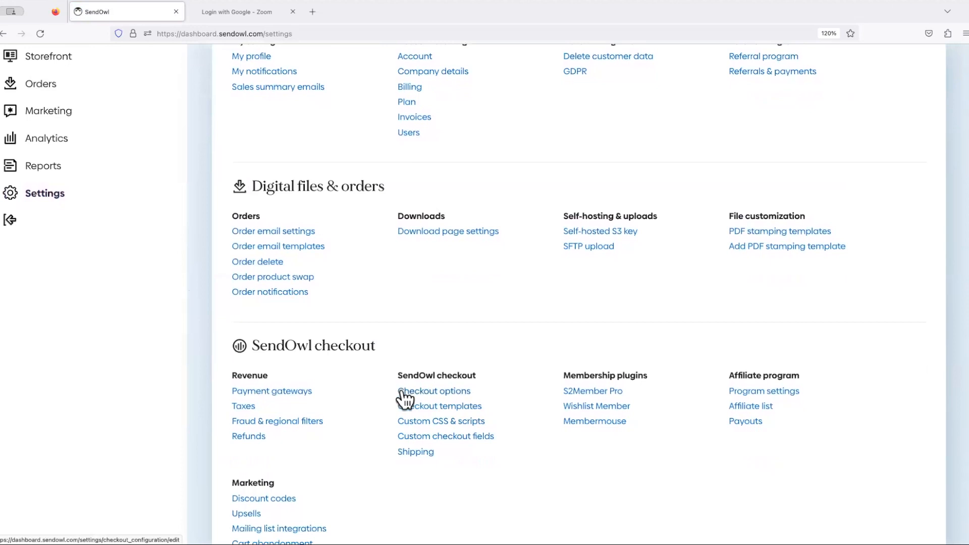
click(437, 393)
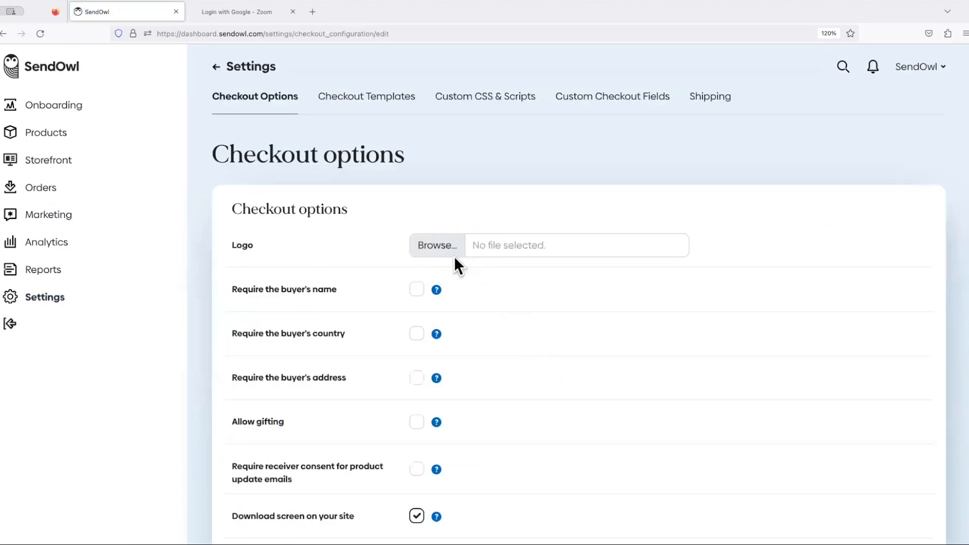
click(437, 245)
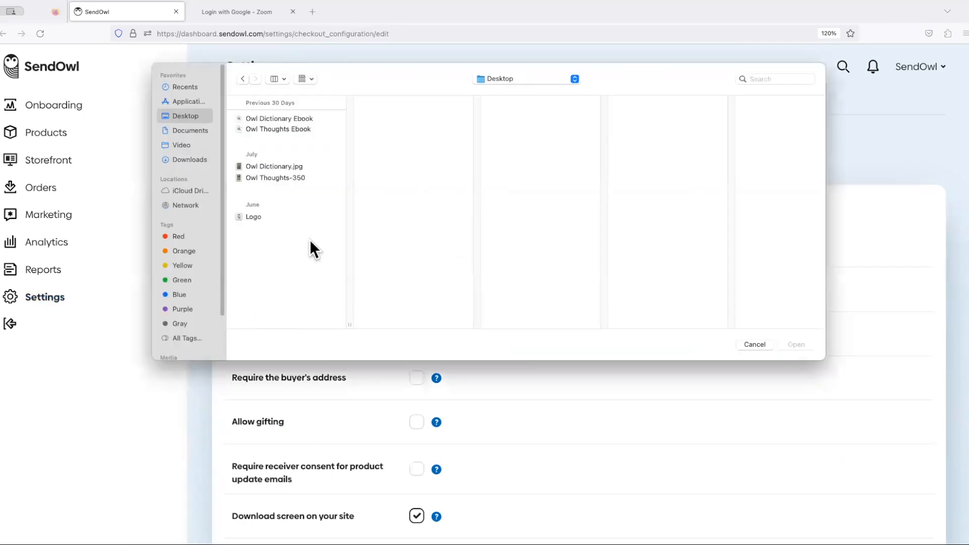
click(254, 216)
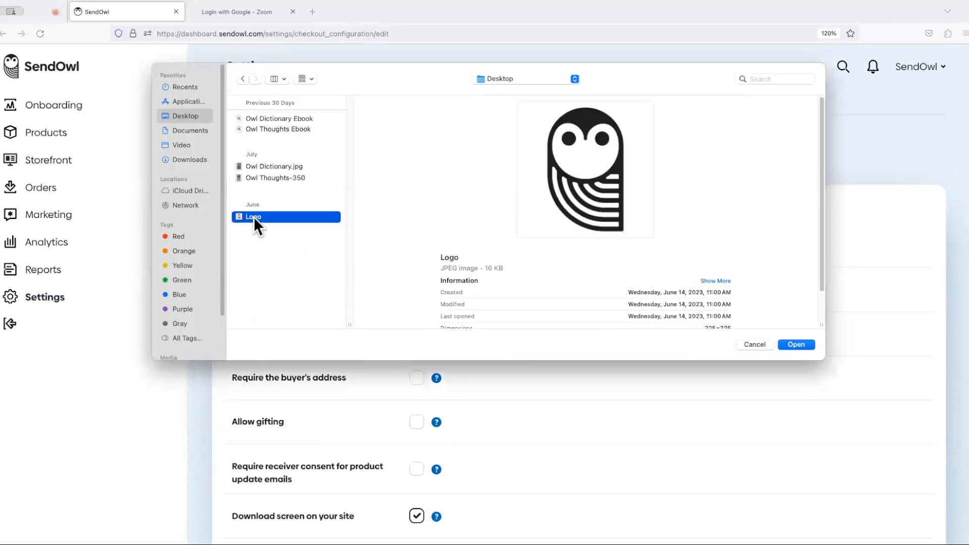
click(796, 344)
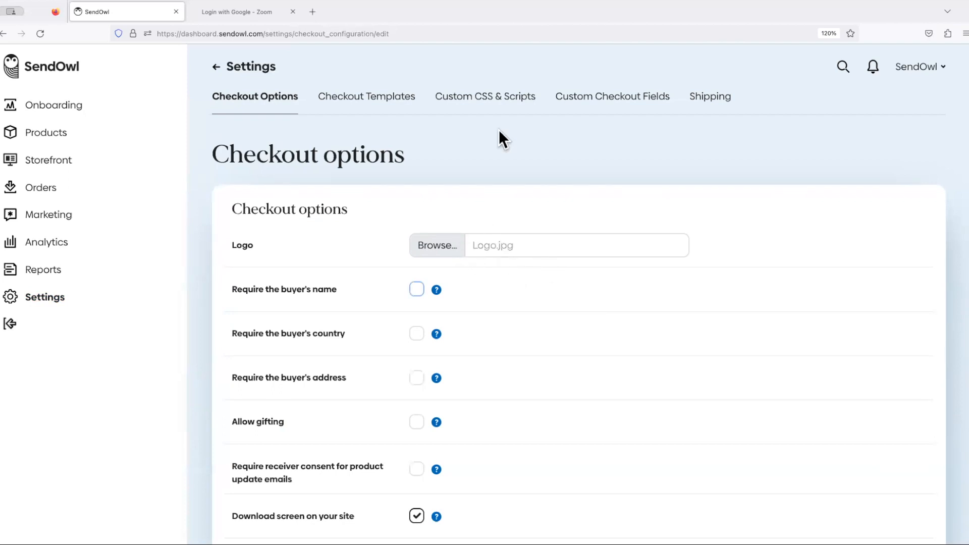
- Require the buyer's name, allow gifting, and save the updated checkout options
scroll(498, 130, down, 3)
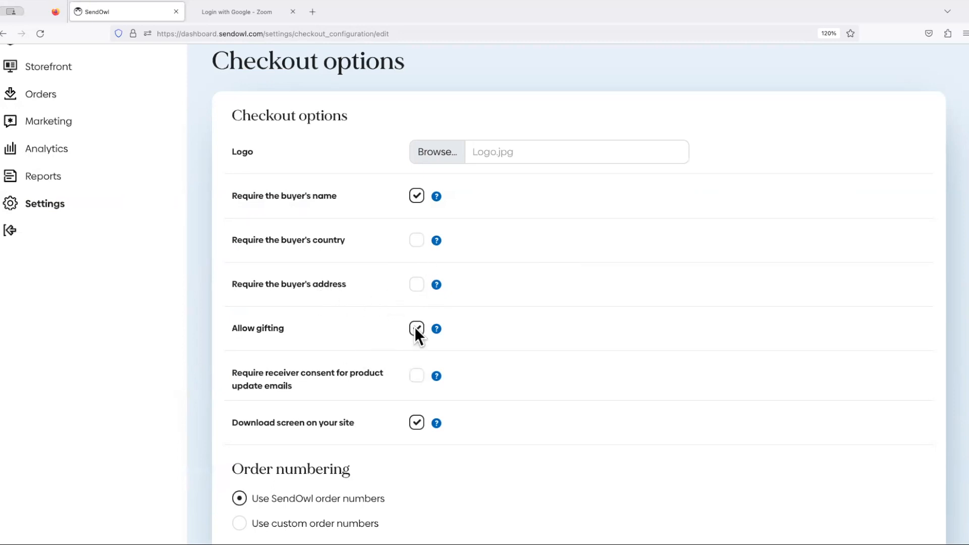
scroll(364, 368, down, 6)
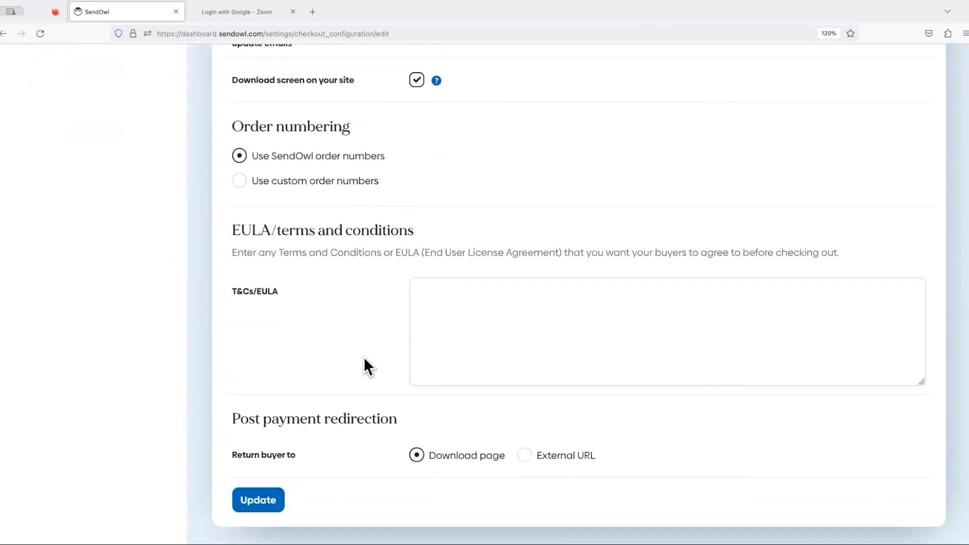
click(261, 500)
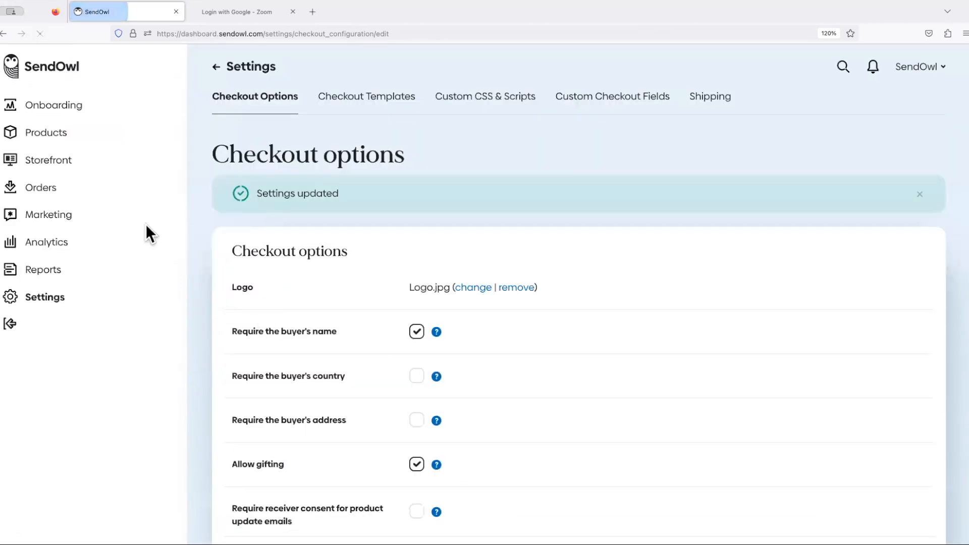
- Copy the payment page link of the product Amazing Owls in Flight and open it in a new browser tab
click(44, 132)
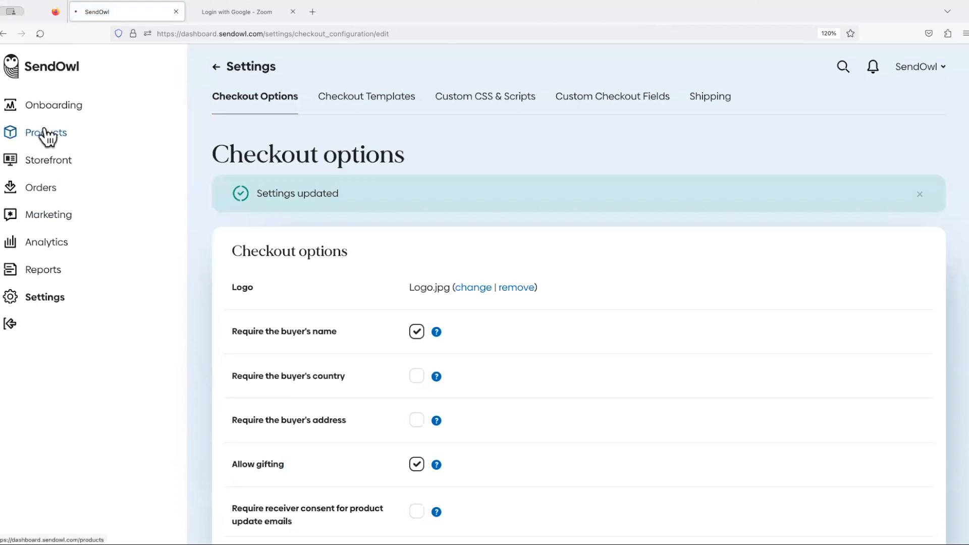
click(917, 419)
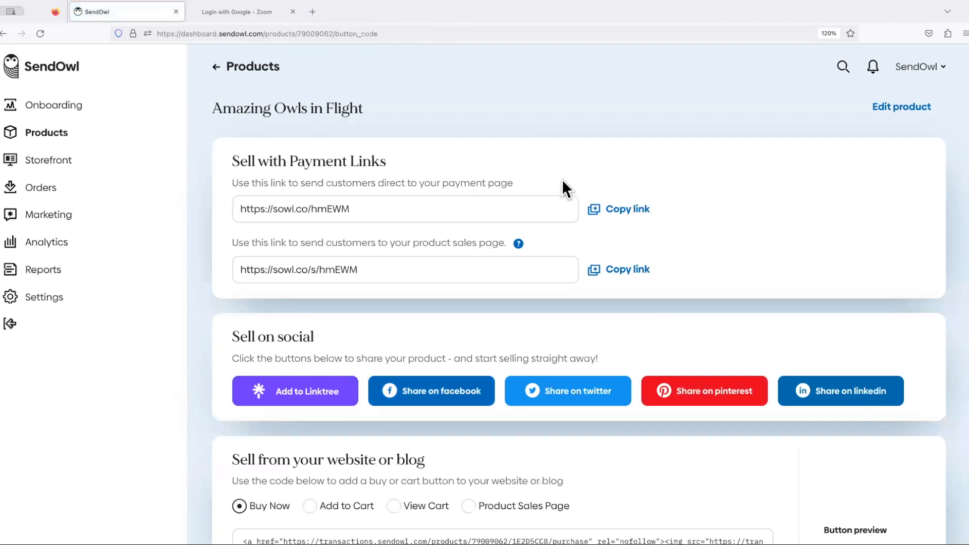
click(626, 210)
click(313, 12)
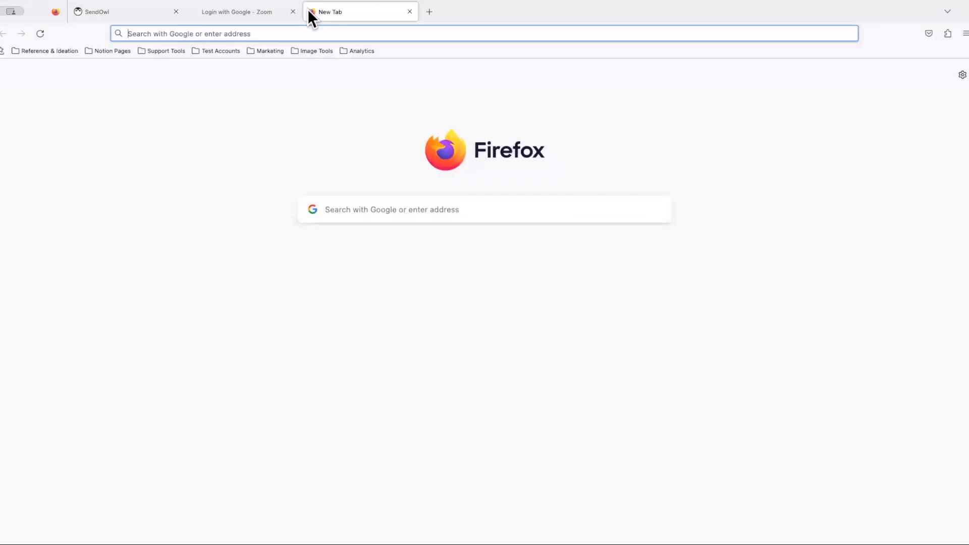
key(ctrl+v)
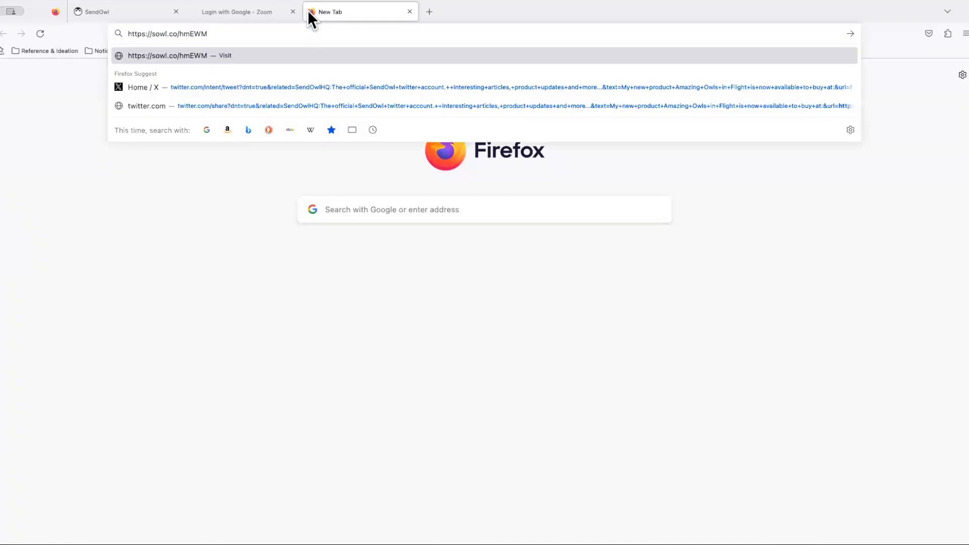
key(Return)
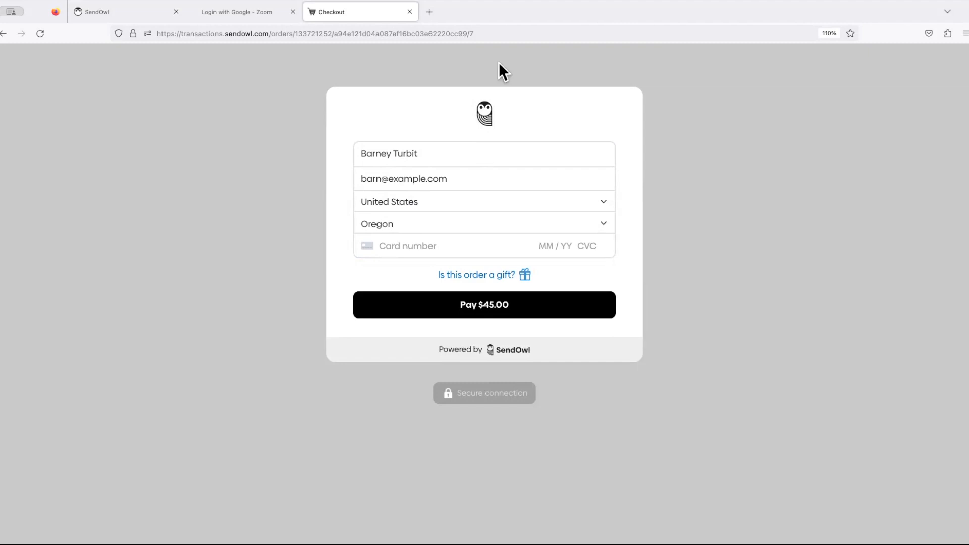
- Enter the card number, expiry date and CVC at the checkout and pay for the order
click(409, 246)
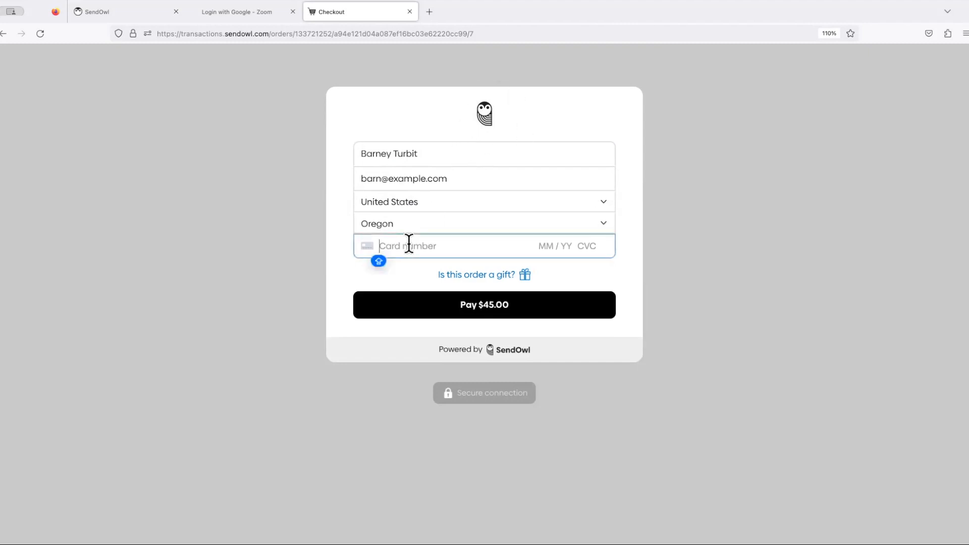
text(4242 4242 4242 424)
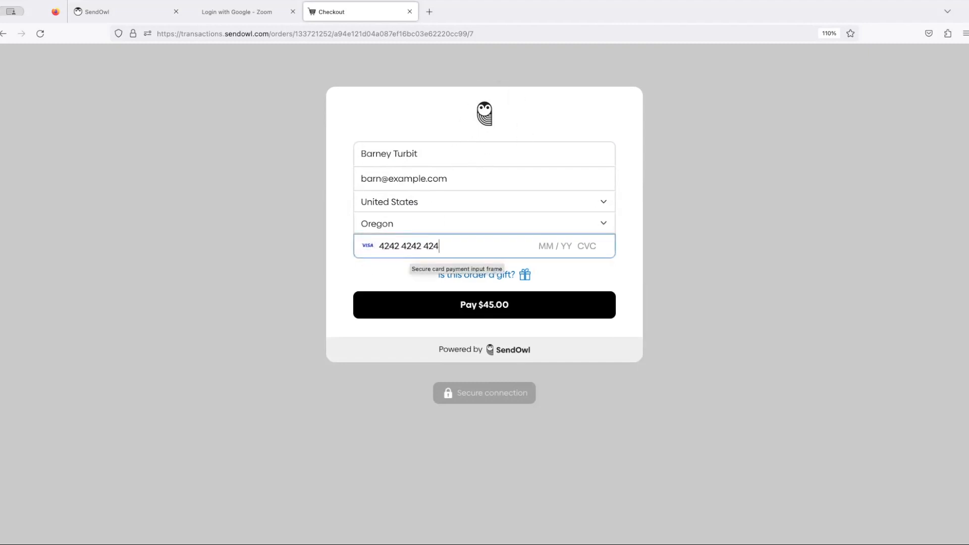
text(2 08 / 24 123)
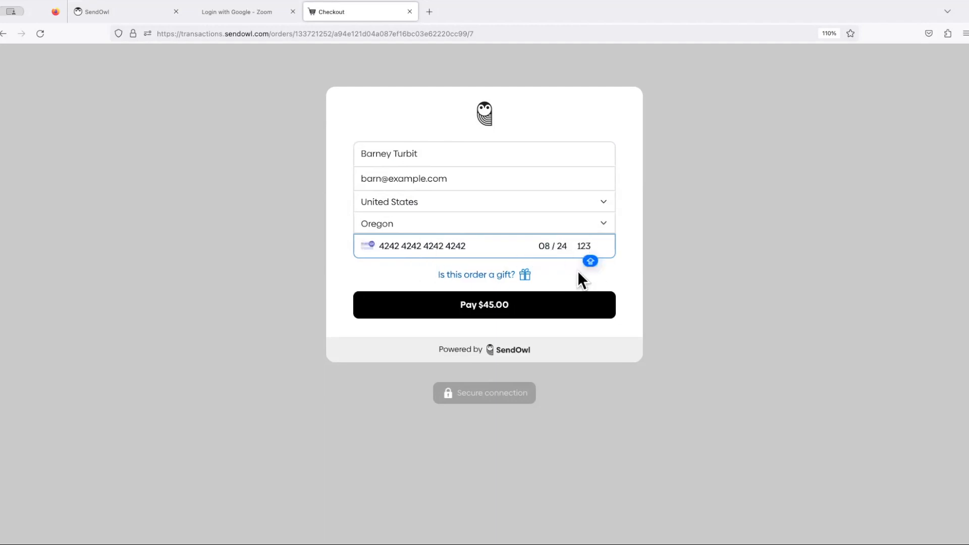
click(503, 317)
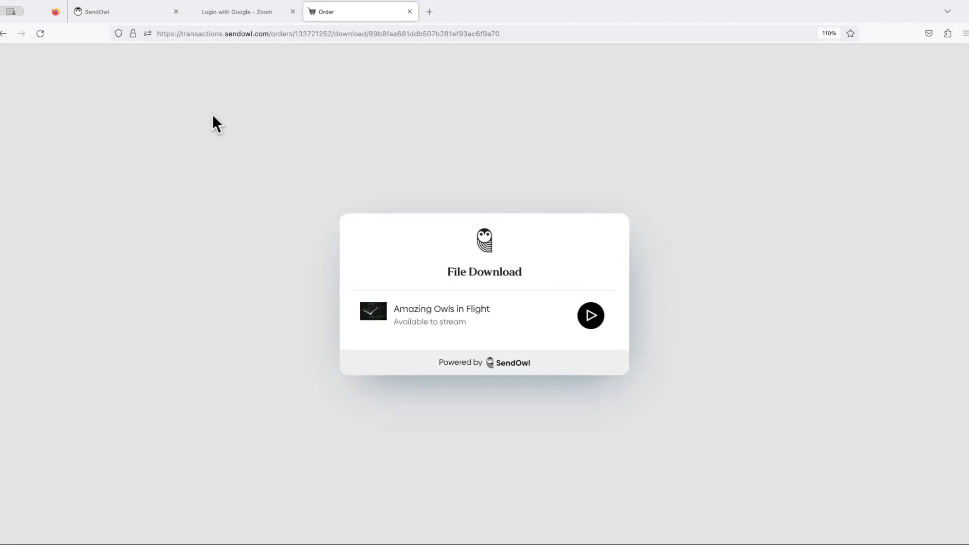
- Return to the seller dashboard and open the checkout templates in the settings
click(99, 9)
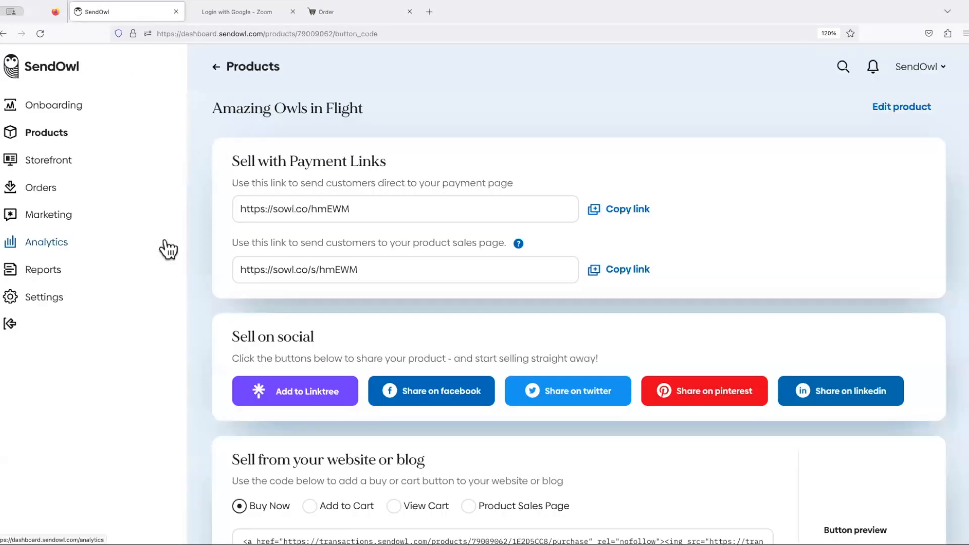
click(350, 11)
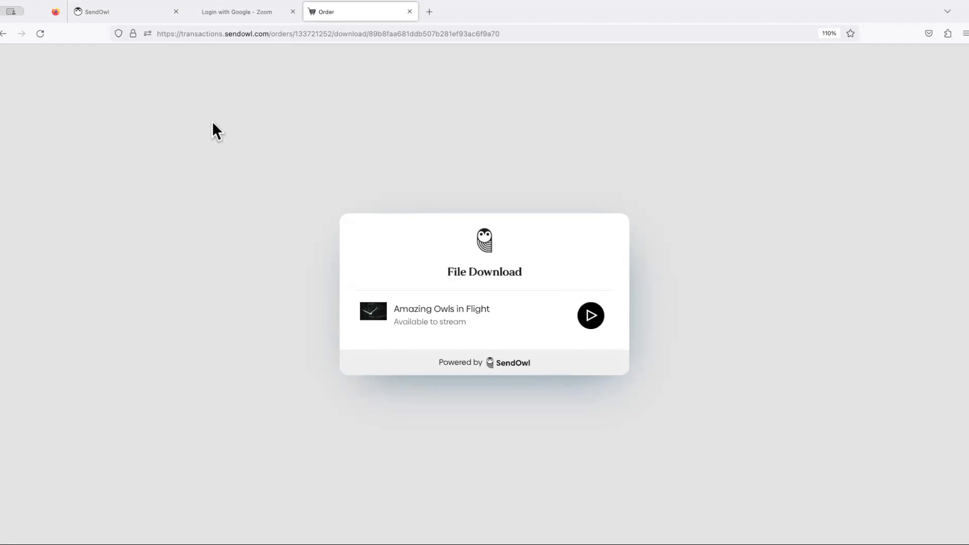
click(106, 11)
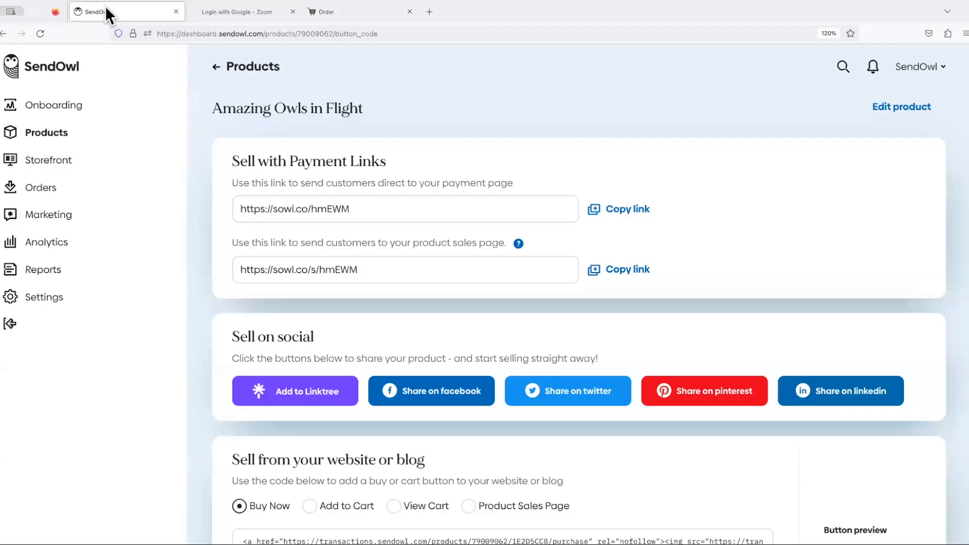
click(44, 300)
scroll(358, 305, down, 2)
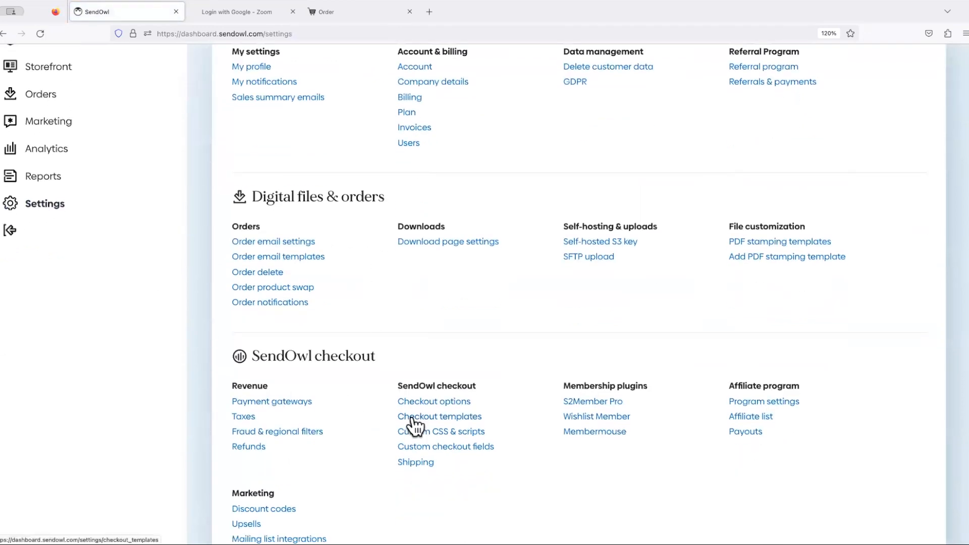
click(412, 415)
scroll(468, 358, down, 2)
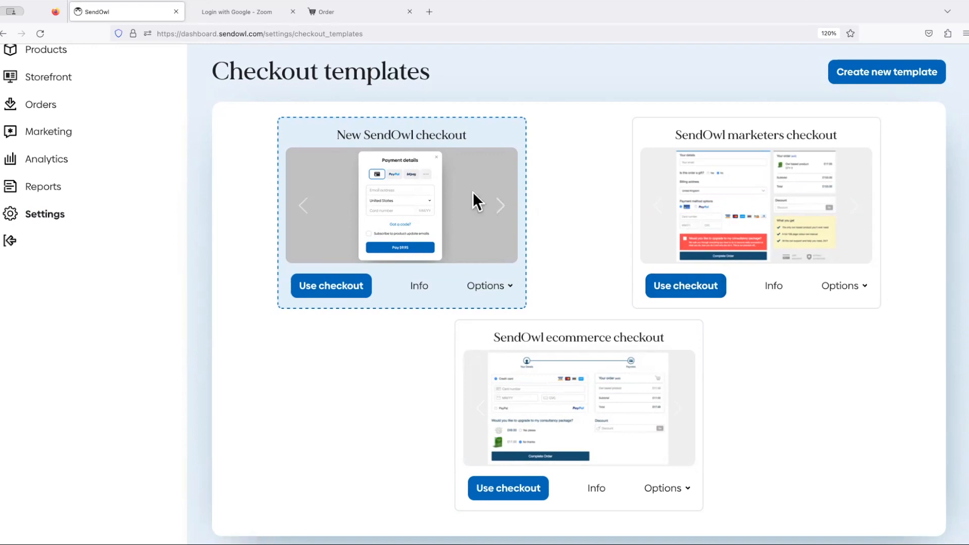
- Configure the New SendOwl checkout template with an orange-red button colour and save the change
click(506, 291)
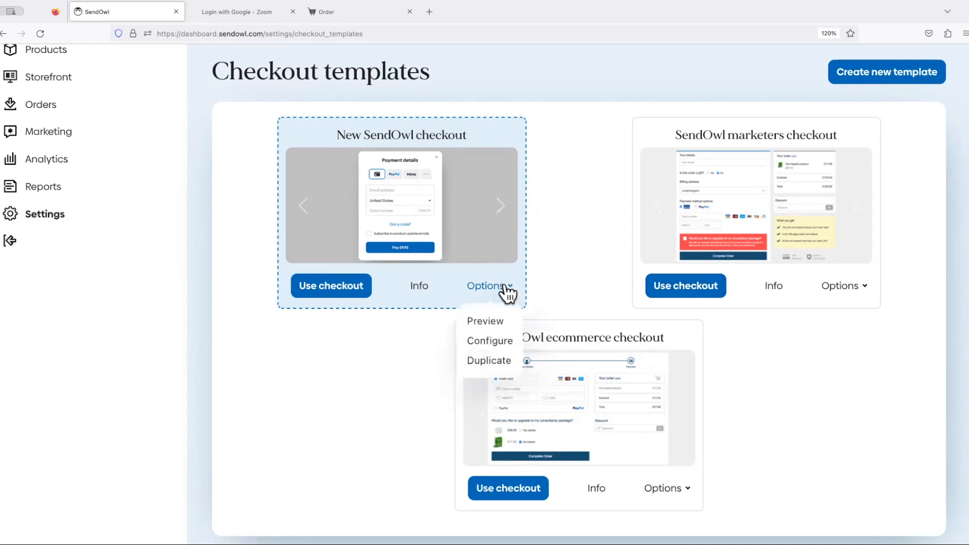
click(490, 341)
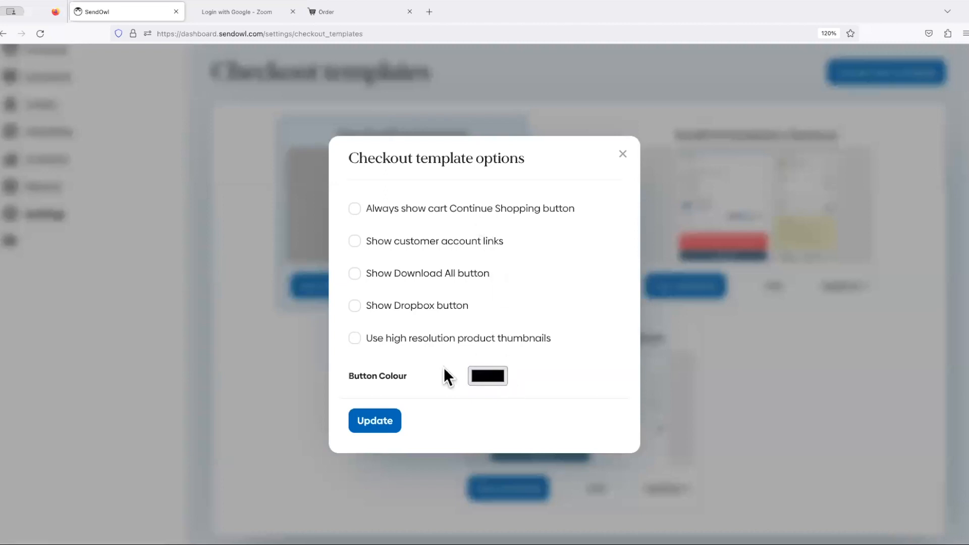
click(496, 382)
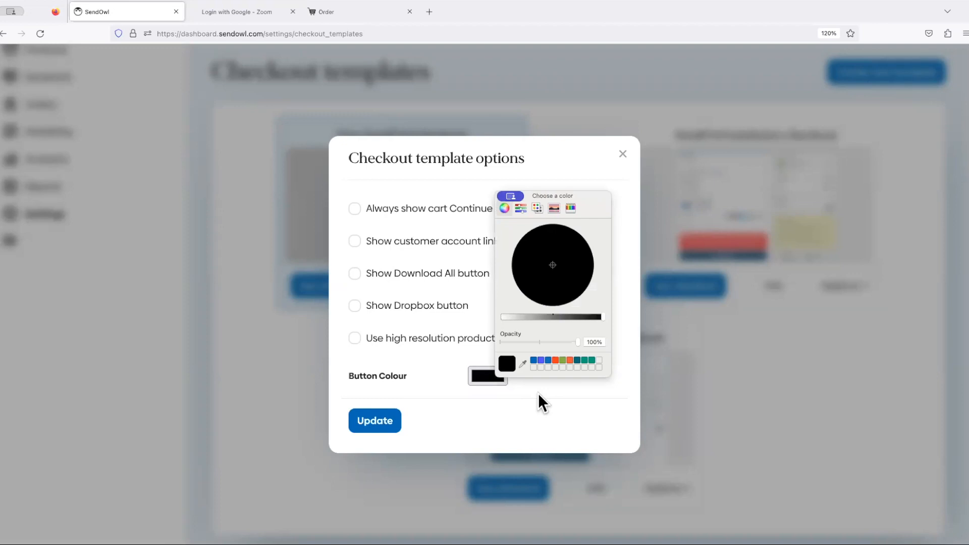
click(555, 359)
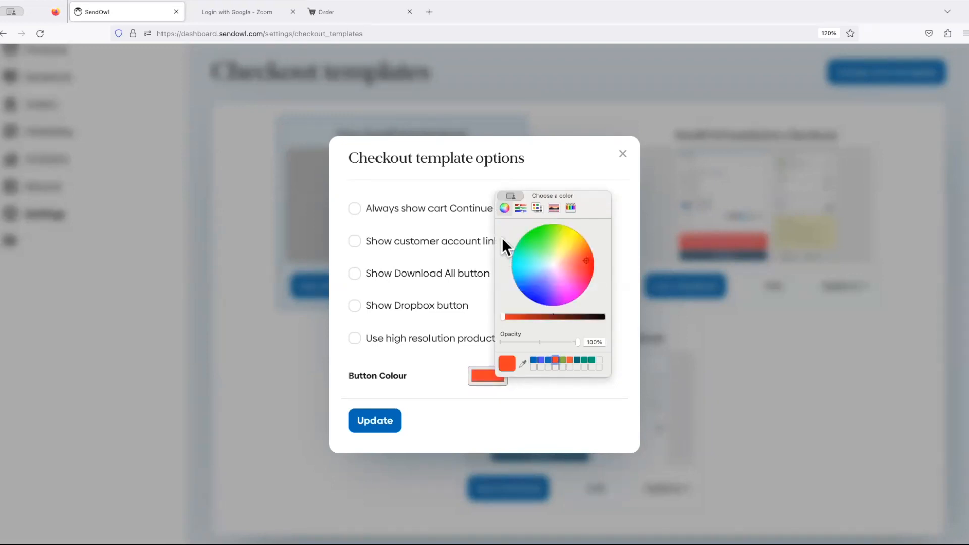
click(501, 196)
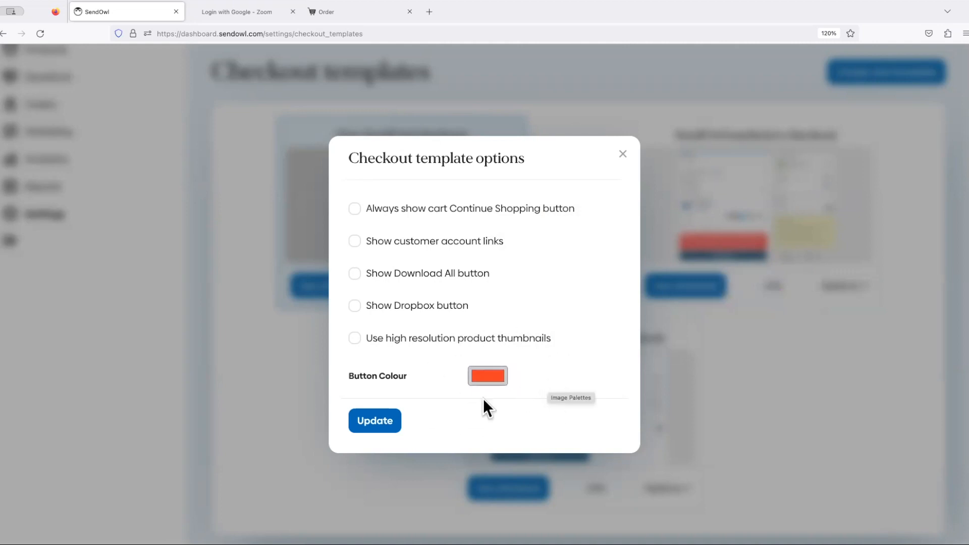
click(381, 422)
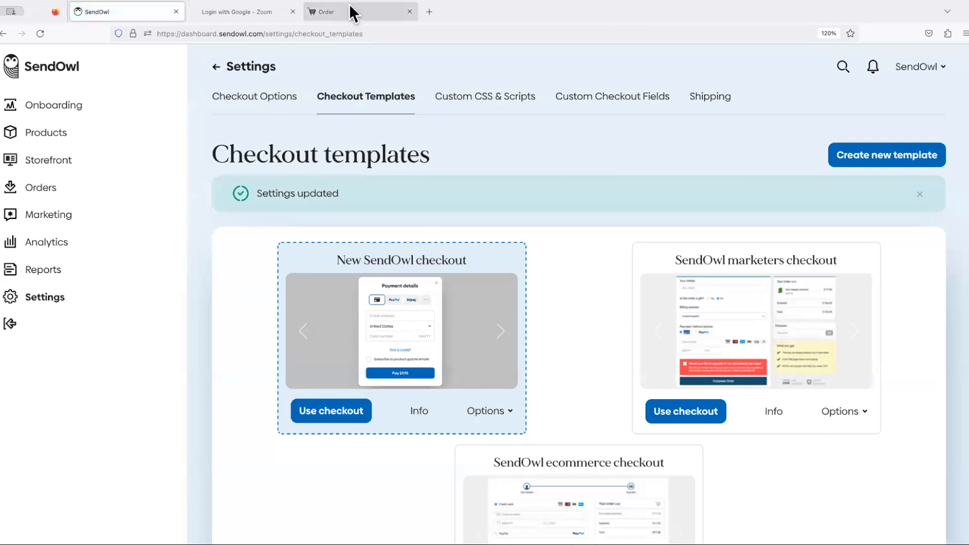
- Check the order page, and open the order email settings in the seller dashboard
click(353, 12)
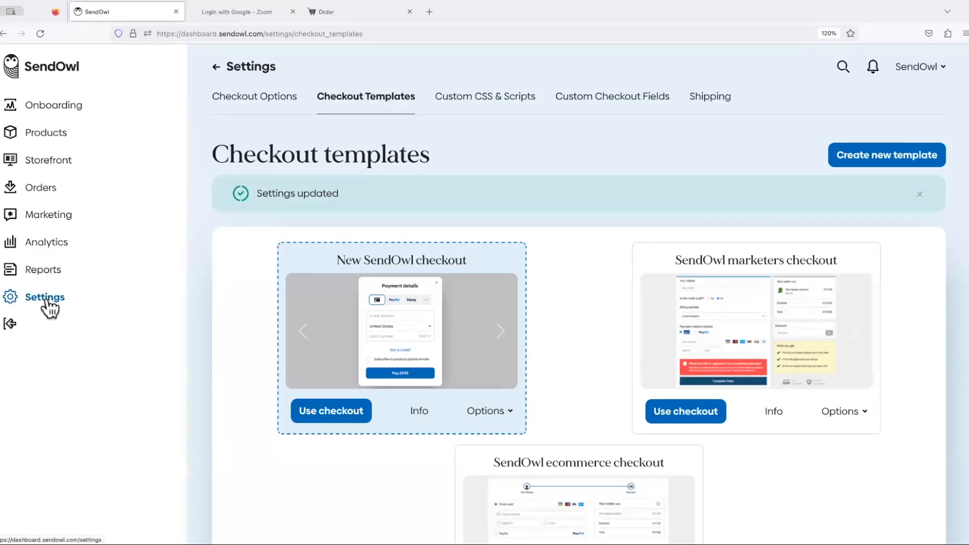
click(46, 298)
scroll(134, 302, down, 1)
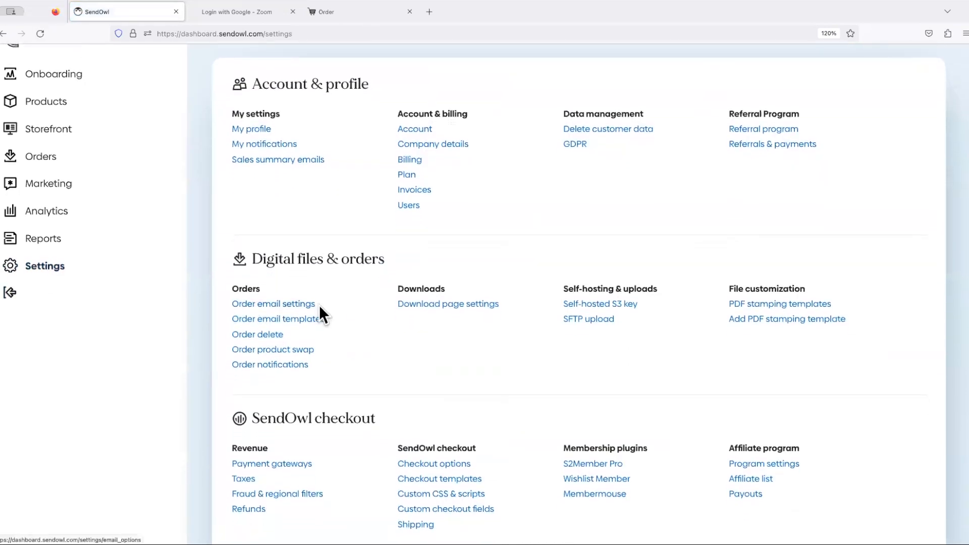
click(299, 305)
scroll(437, 389, down, 3)
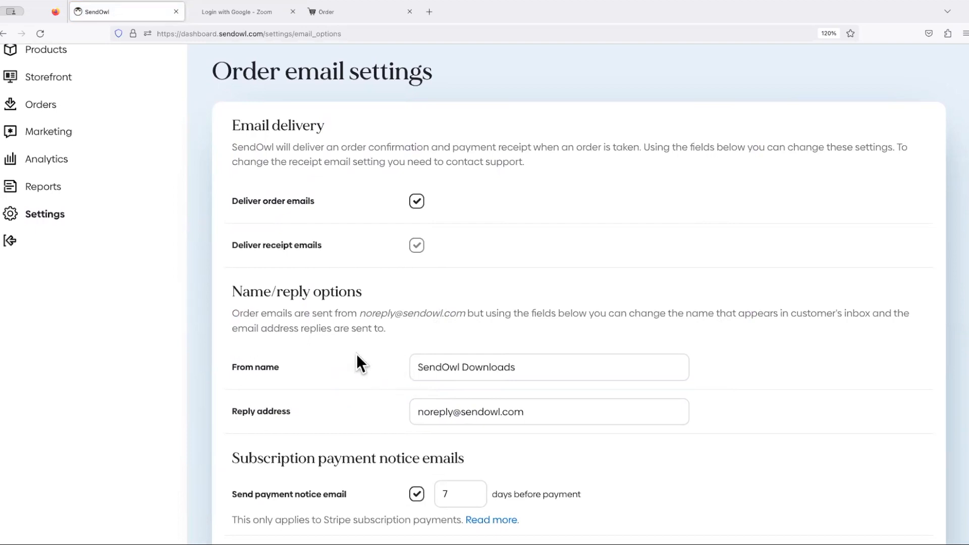
- Examine the From name and Reply address under the name/reply options by highlighting their values
triple_click(529, 368)
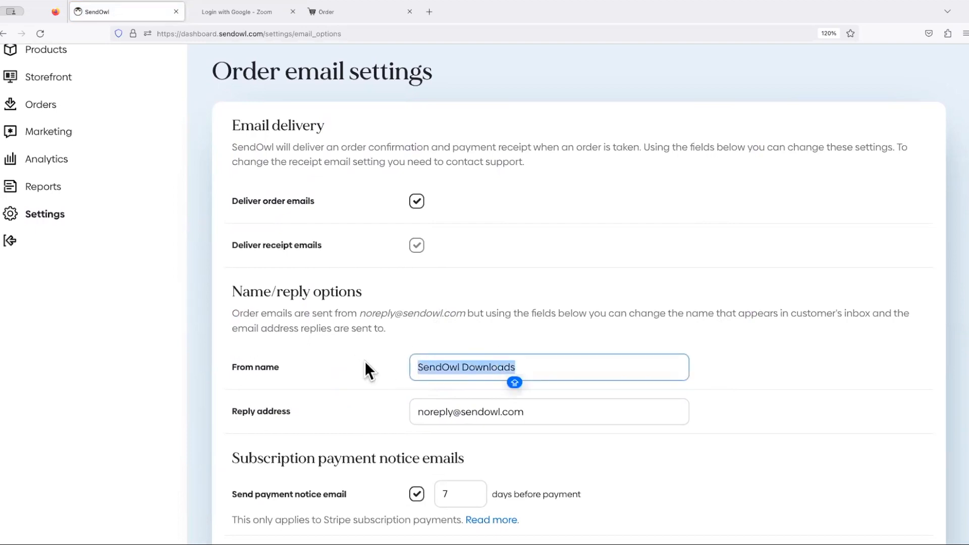
click(363, 365)
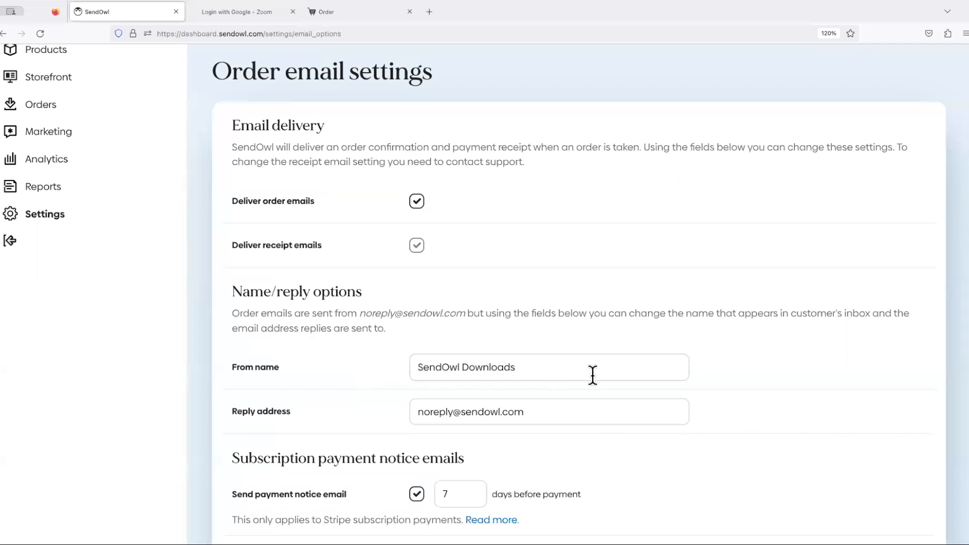
drag(416, 411, 573, 412)
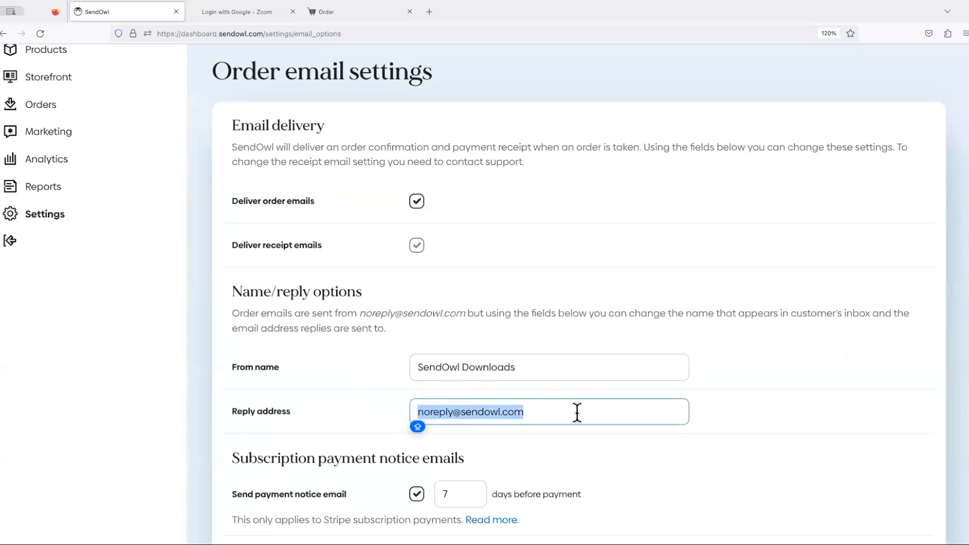
- Set the From name for order emails to MY AWESOME COMPANY
click(328, 406)
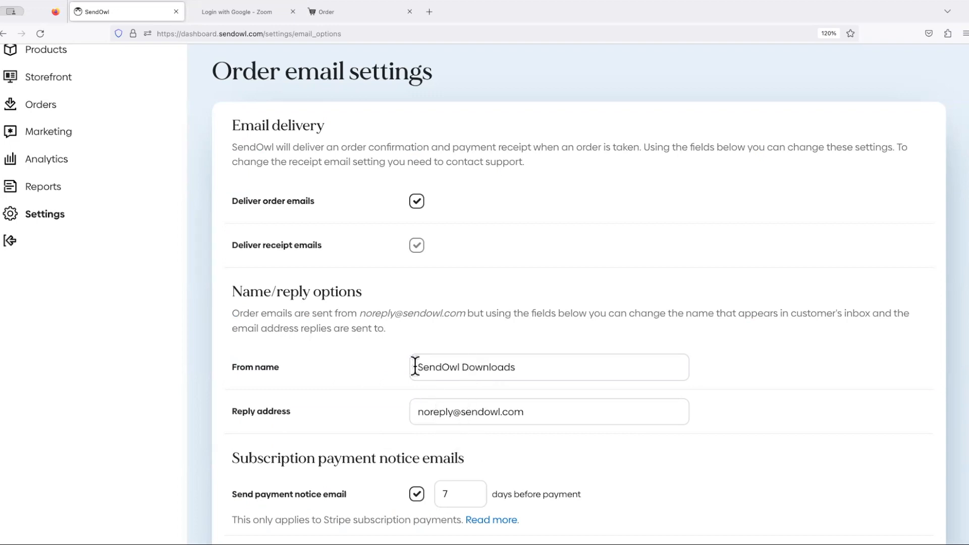
drag(415, 366, 562, 365)
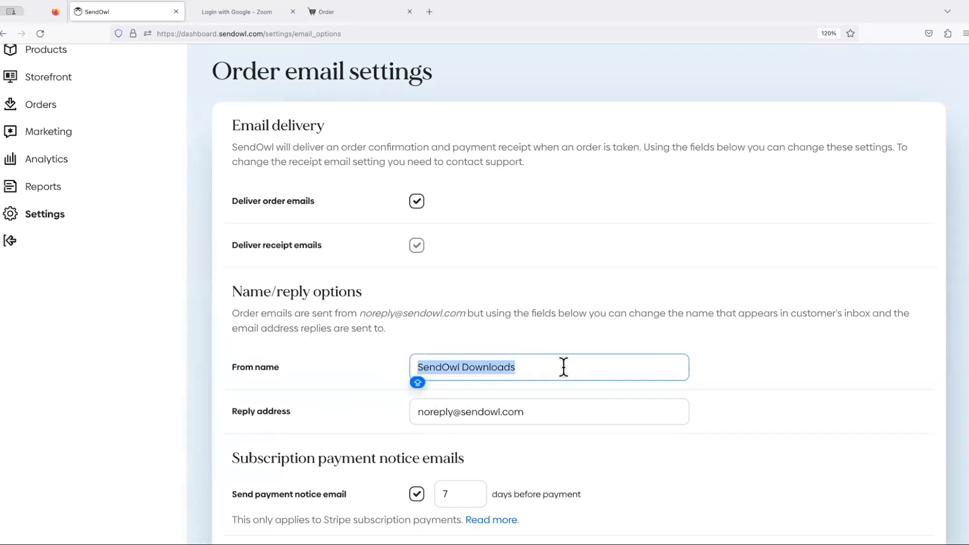
text(MY A)
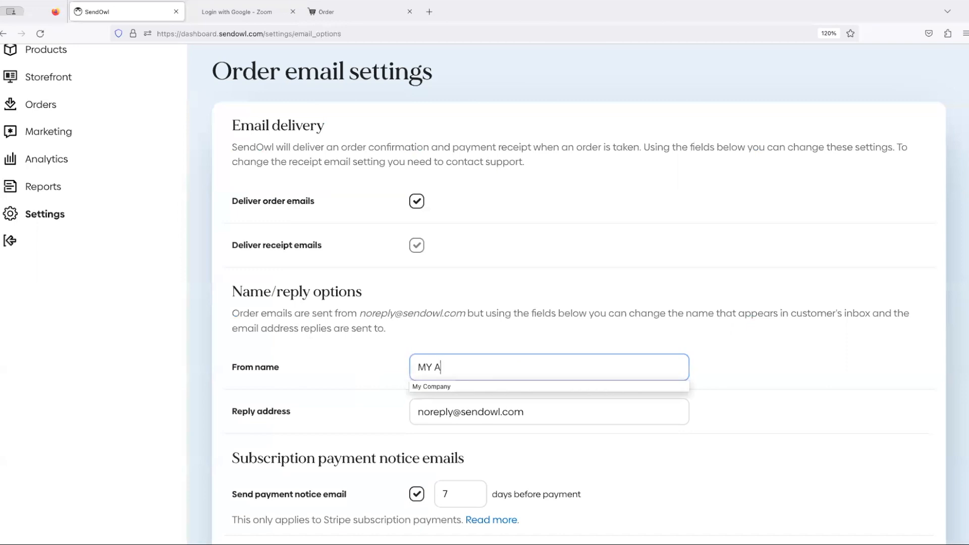
text(WESOME COMPANY)
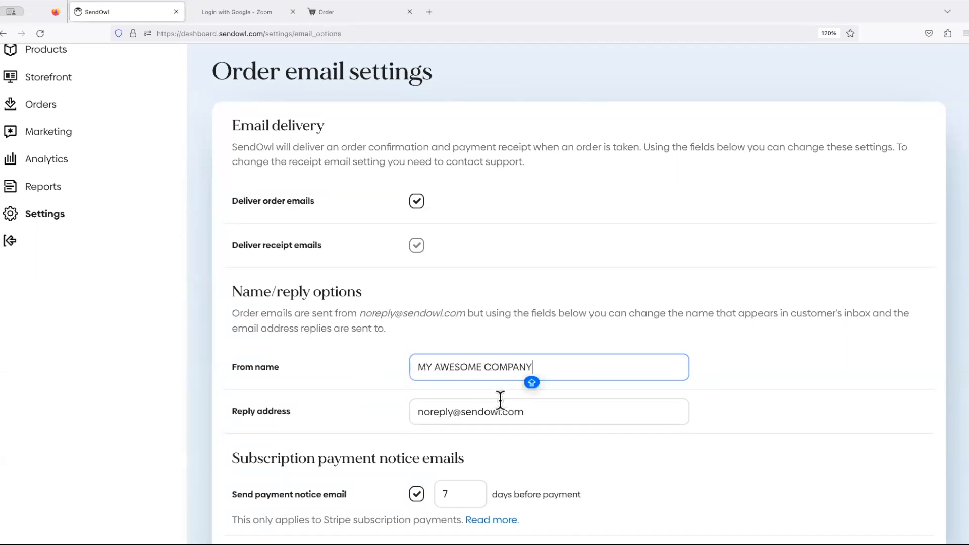
- Replace the Reply address with the company's support e-mail and save the order email settings
click(443, 411)
drag(411, 412, 558, 412)
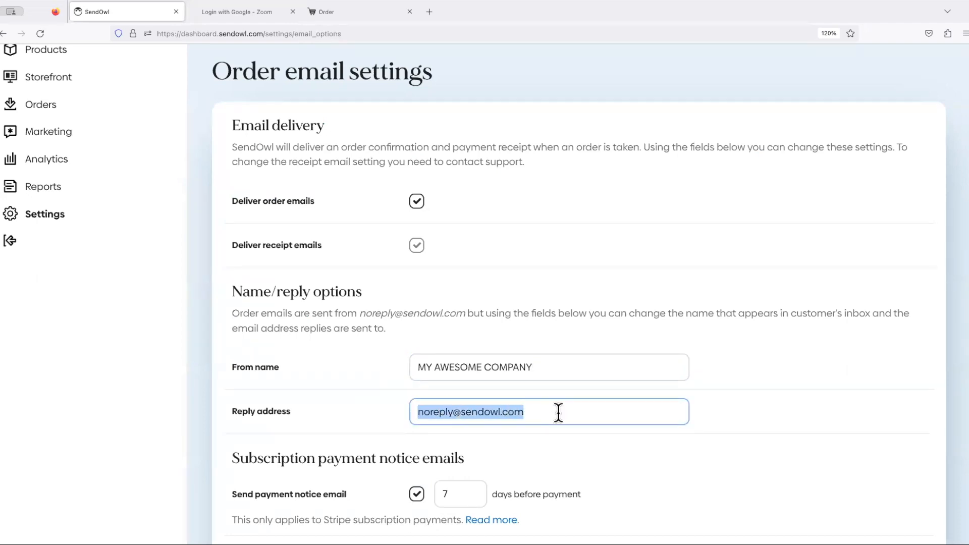
text(support)
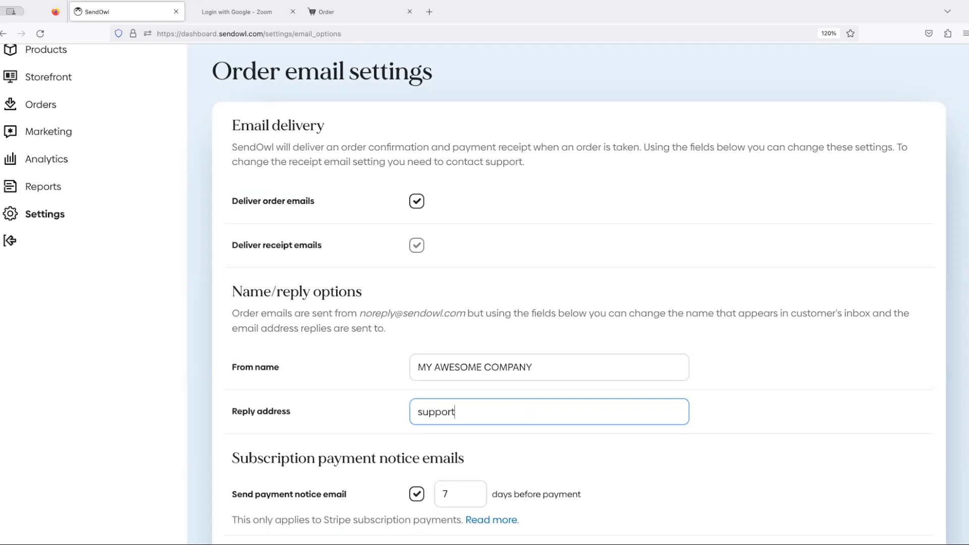
text(@example.com)
scroll(505, 430, down, 3)
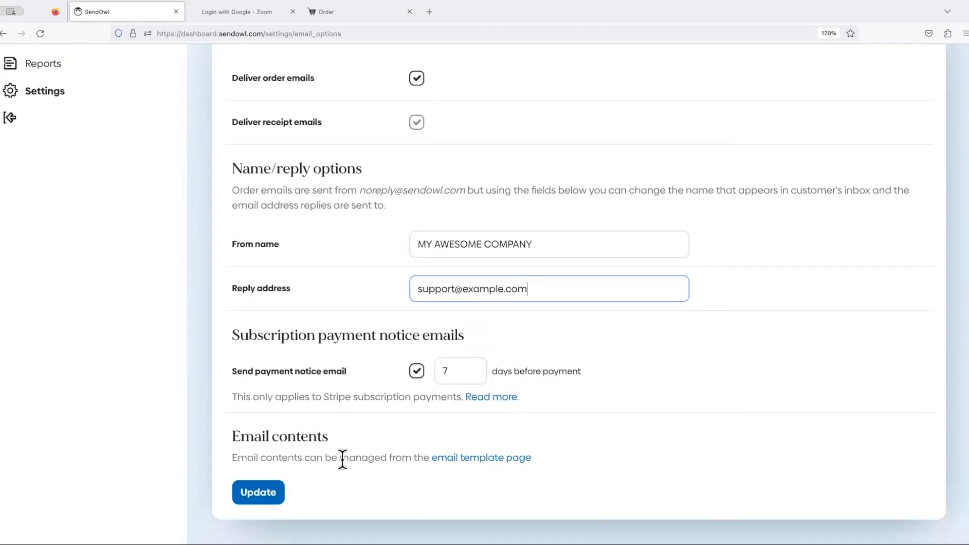
click(268, 498)
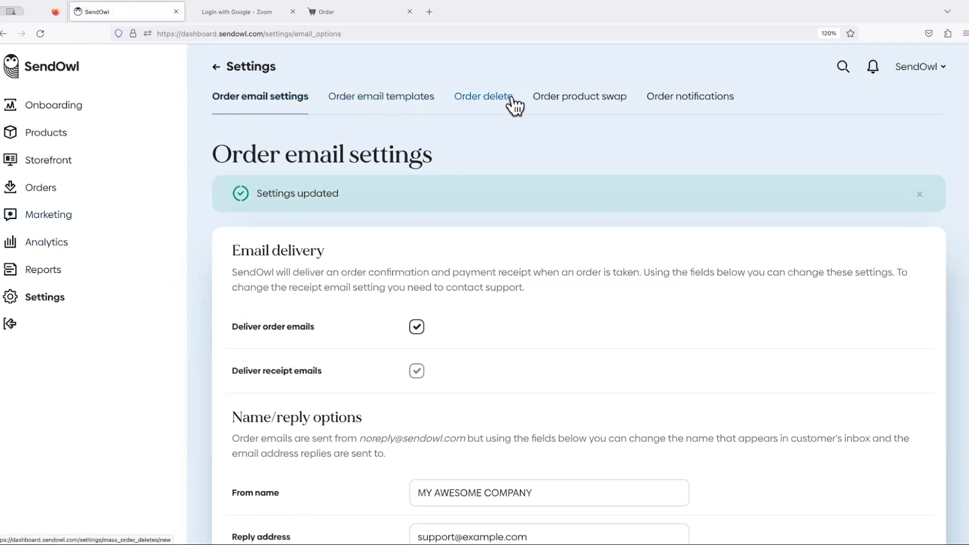
- Return to the settings overview and open the order email templates
click(56, 302)
scroll(248, 316, down, 3)
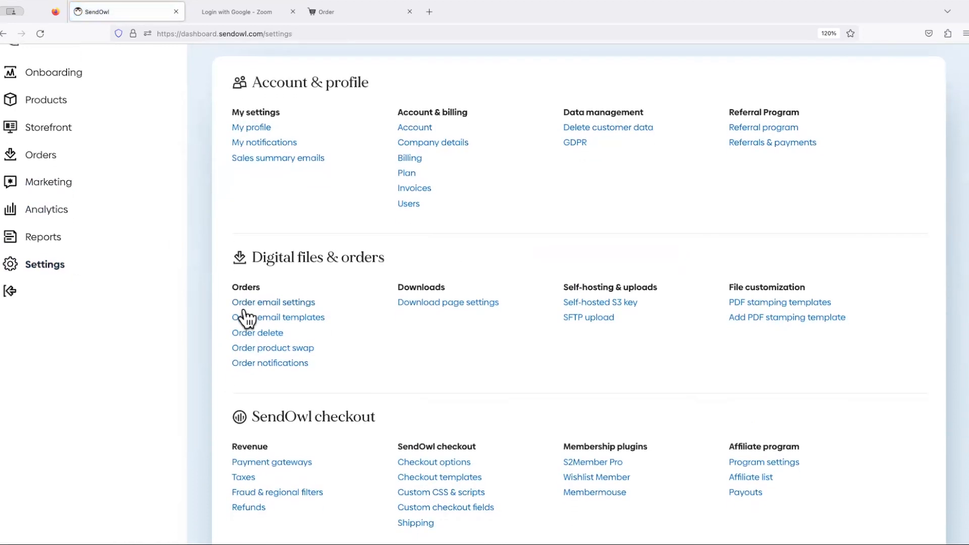
click(281, 279)
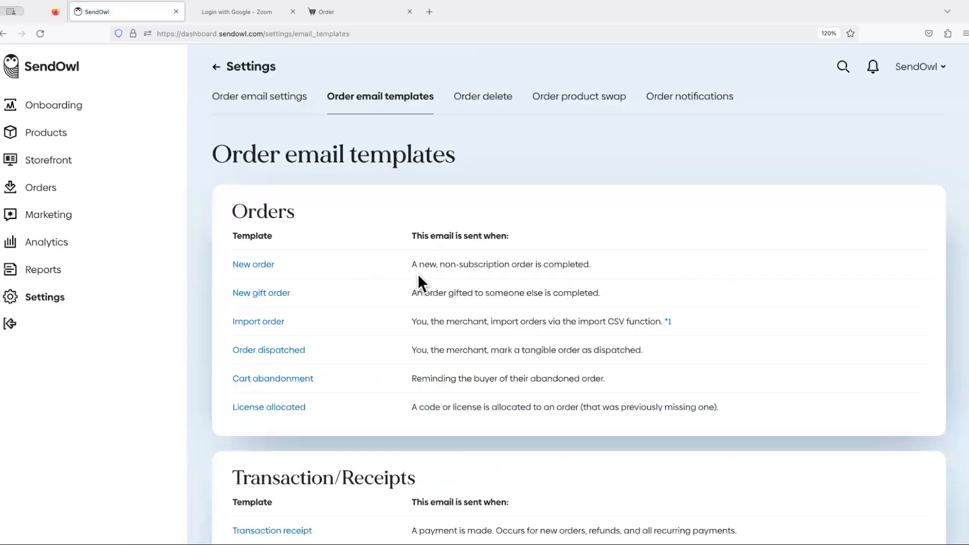
- Examine the available email templates, from orders and receipts through subscriptions, product updates, pre-sale products and customer accounts
scroll(520, 299, down, 7)
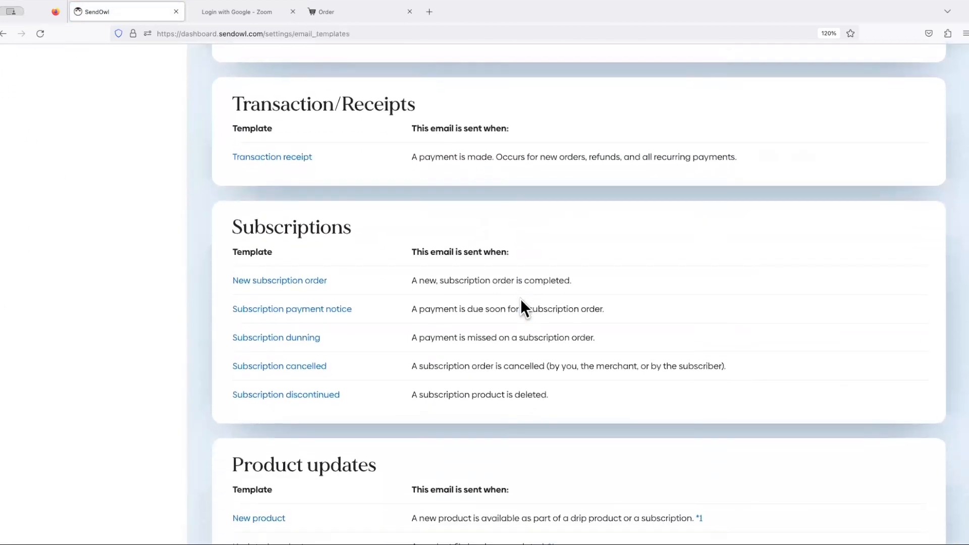
scroll(520, 357, down, 3)
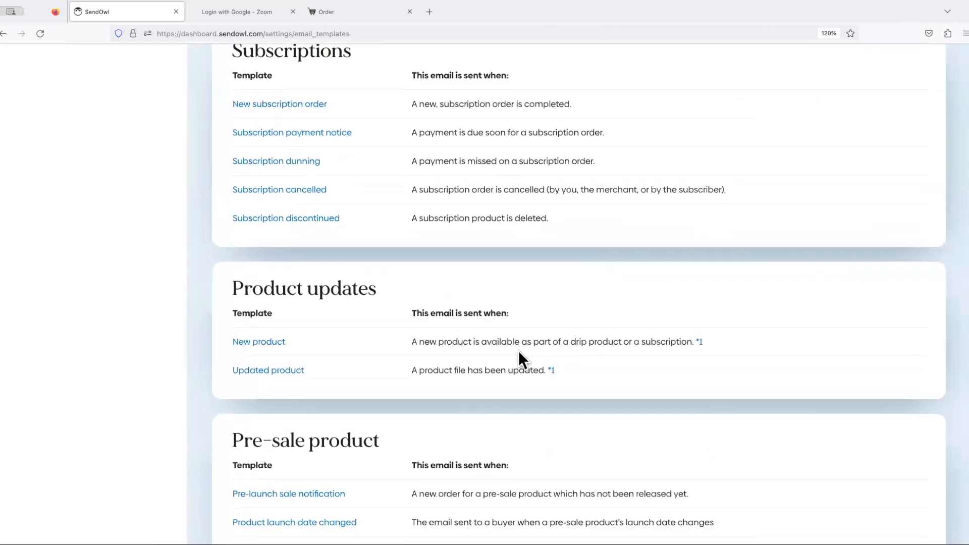
scroll(519, 350, down, 3)
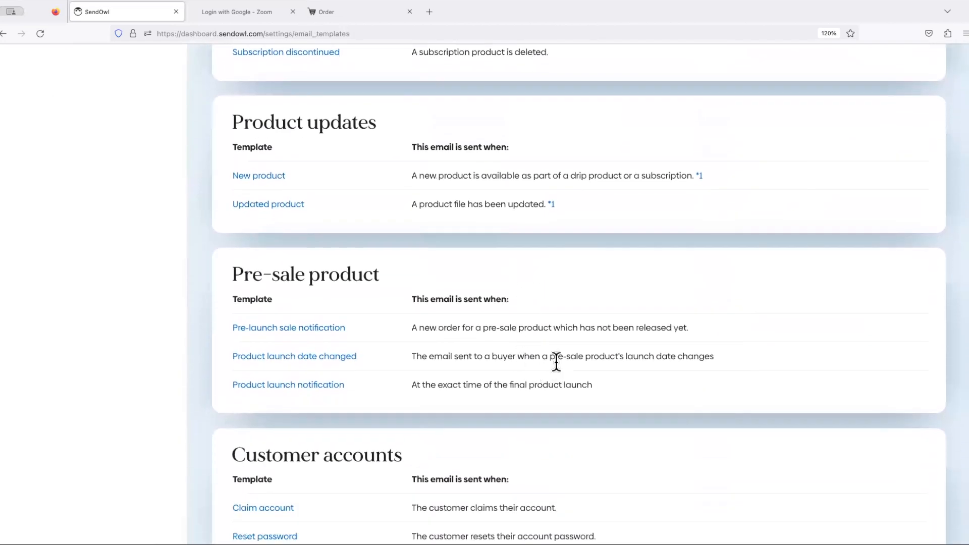
scroll(556, 361, down, 2)
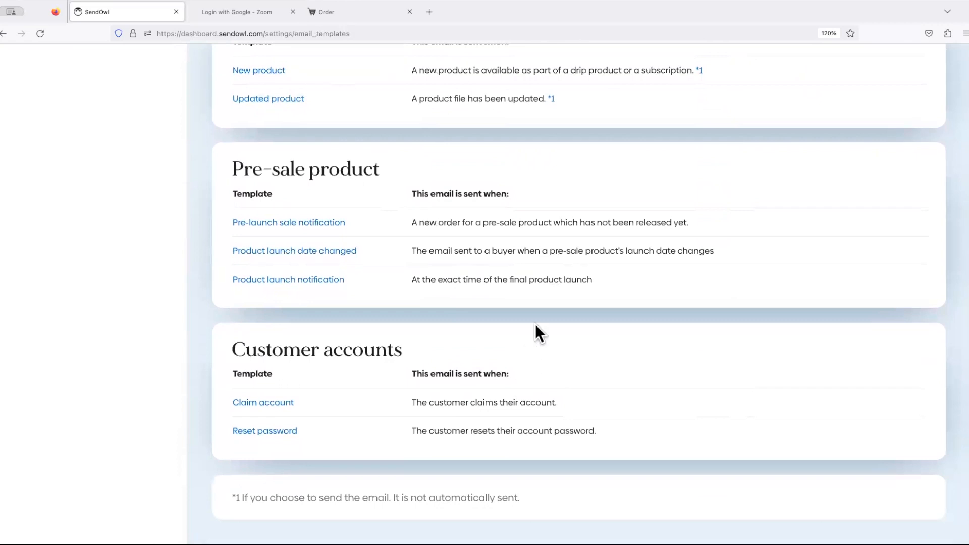
scroll(536, 326, up, 3)
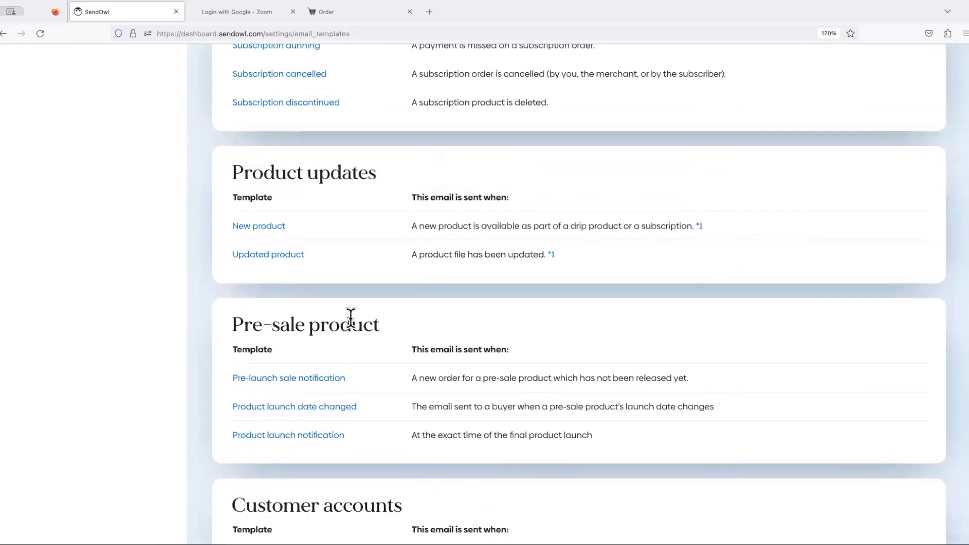
scroll(325, 317, up, 5)
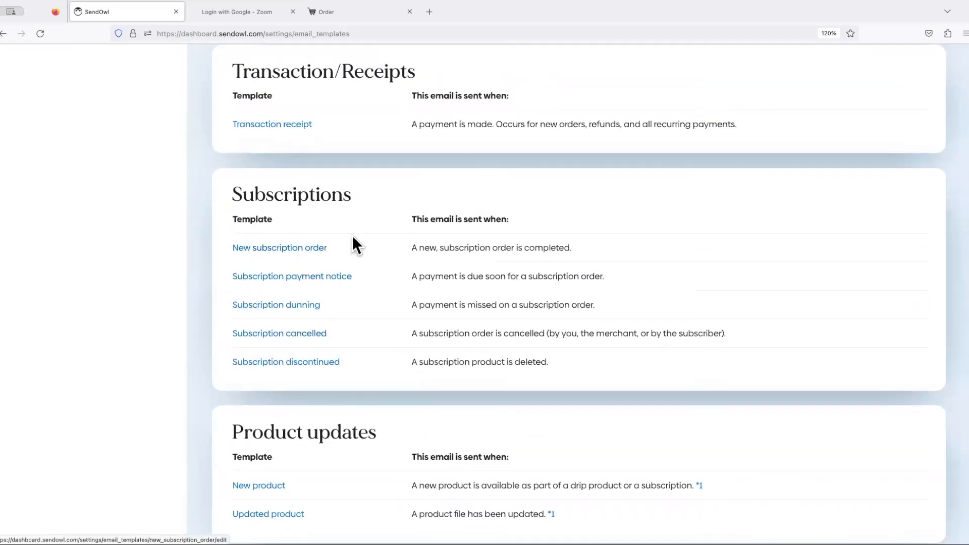
scroll(362, 188, up, 5)
scroll(337, 167, up, 2)
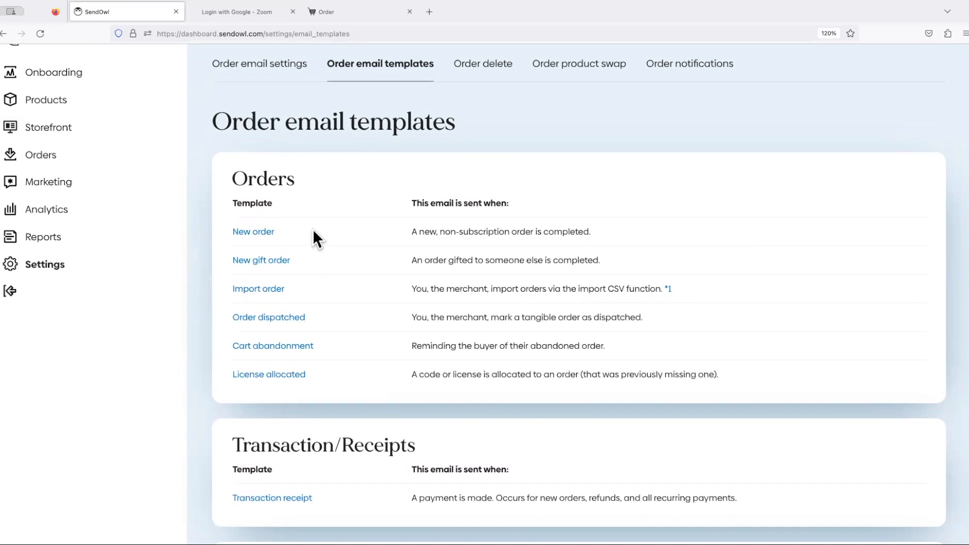
- Open the New order email template and examine the Order text and order.id placeholder in its subject
click(263, 232)
scroll(328, 336, down, 3)
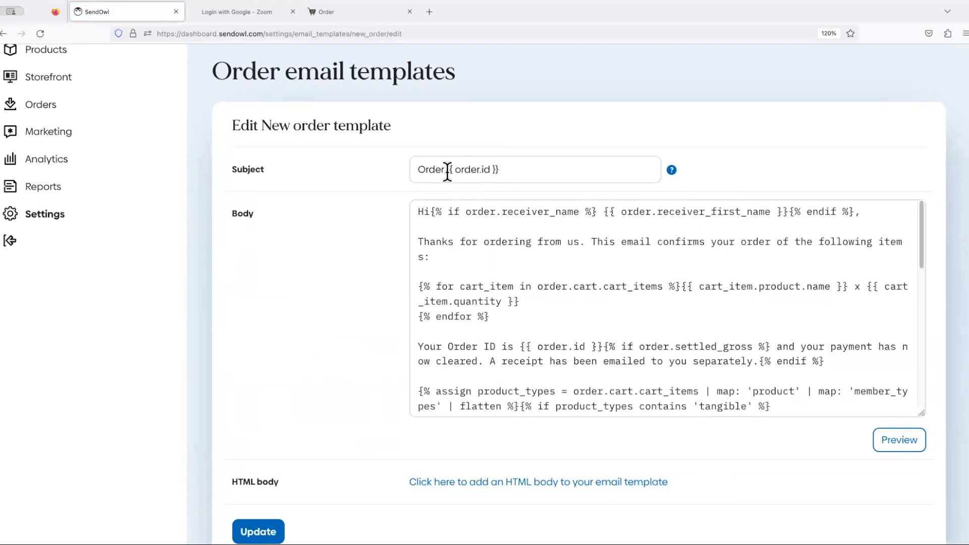
drag(445, 172, 407, 168)
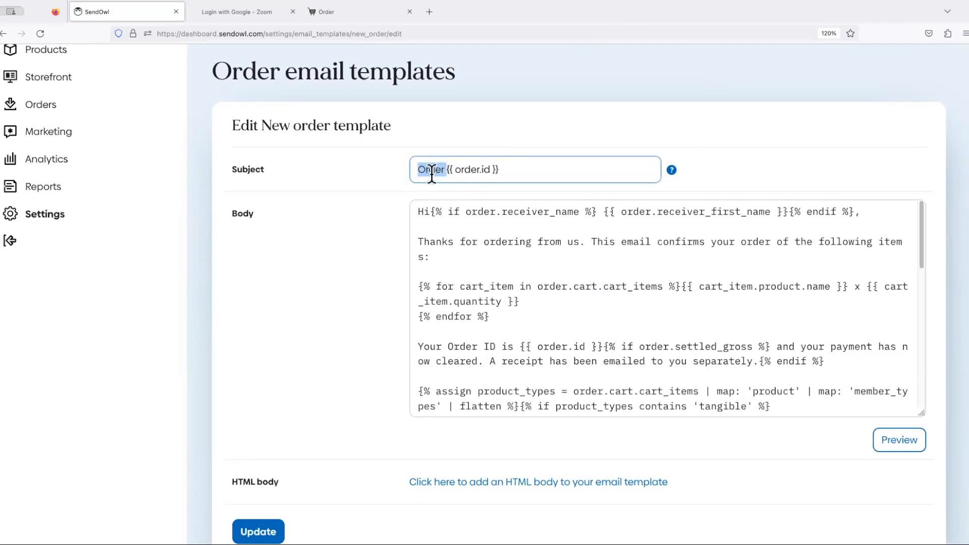
drag(511, 168, 449, 169)
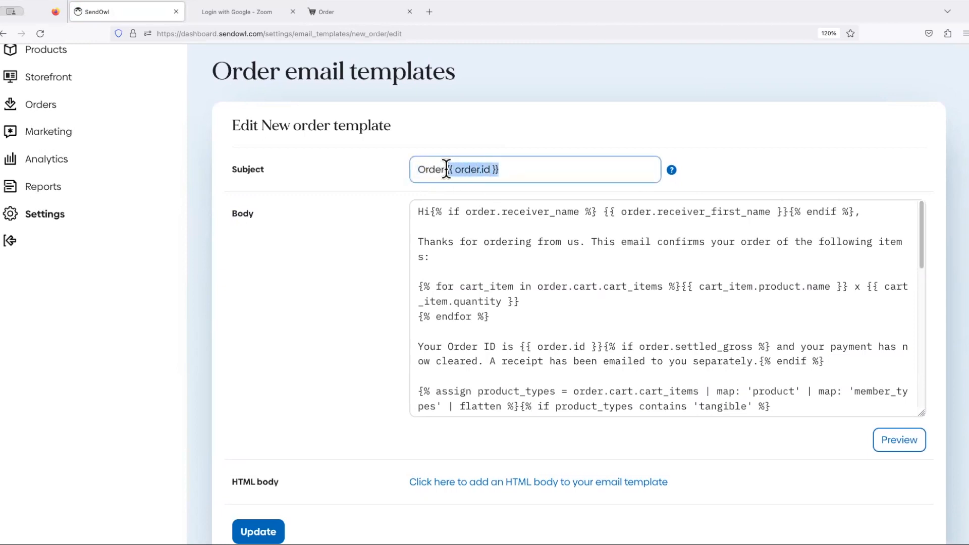
click(552, 255)
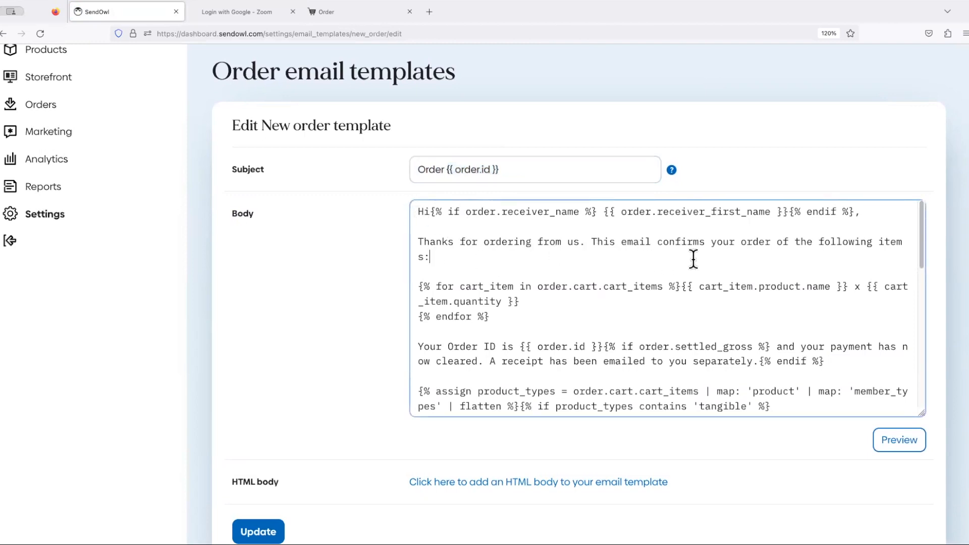
- Preview the New order email, close the preview, and examine the receiver-name placeholder code in the body's greeting
click(898, 443)
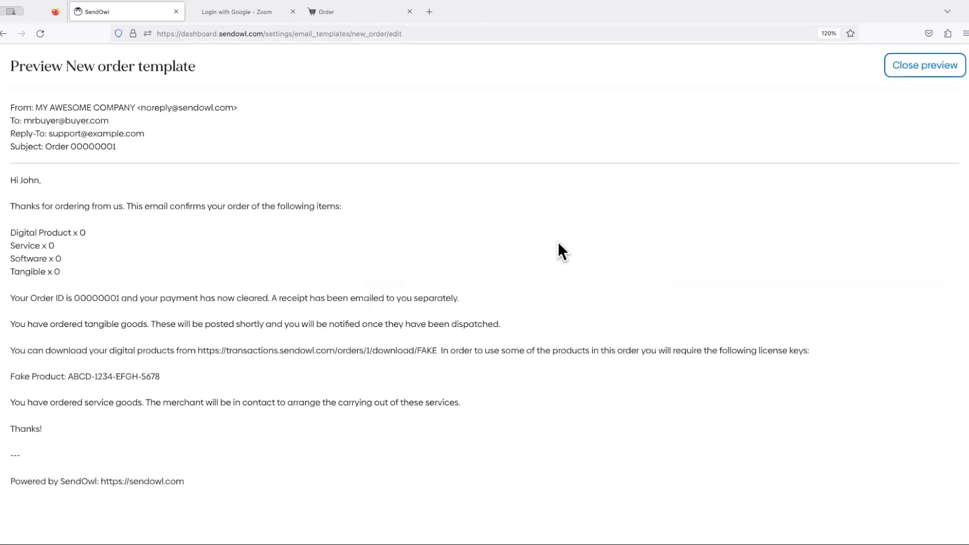
click(940, 67)
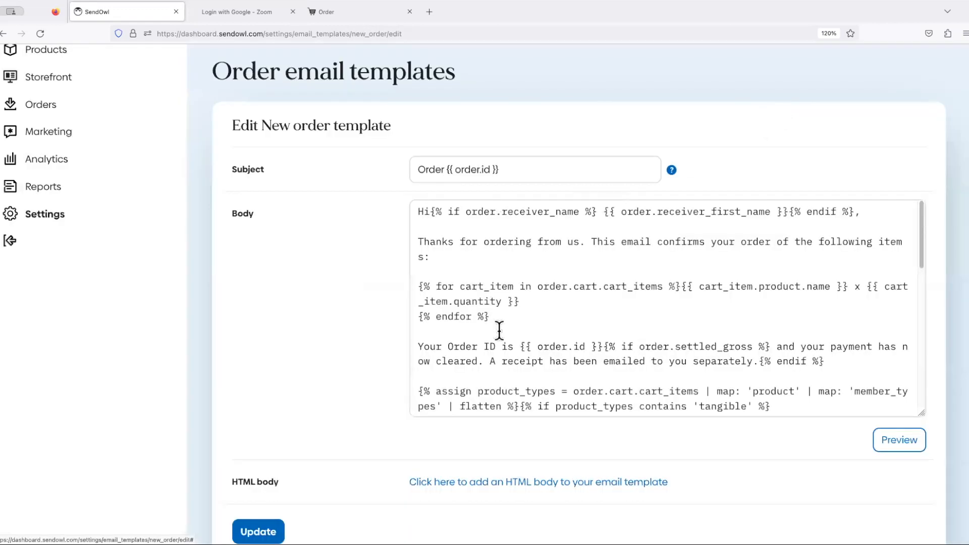
drag(431, 212, 854, 212)
click(612, 223)
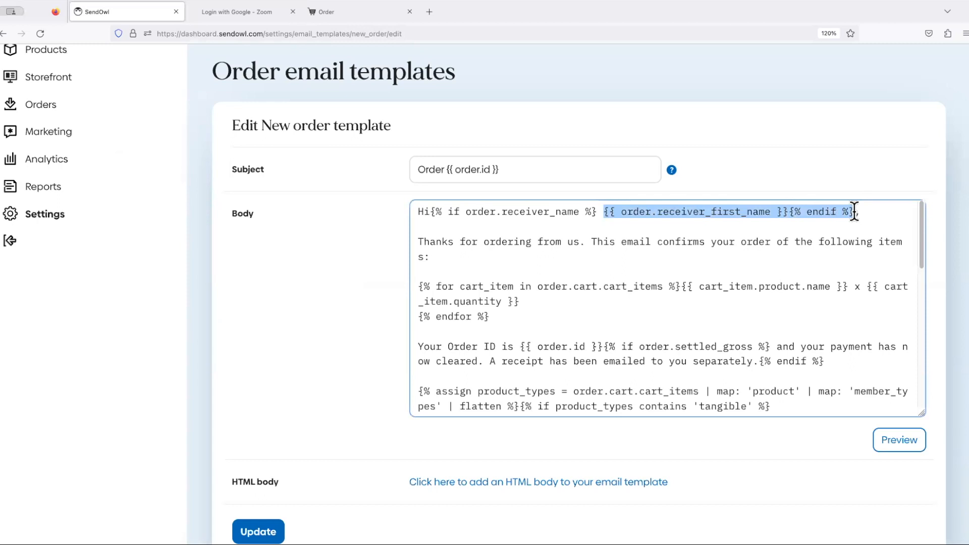
click(724, 241)
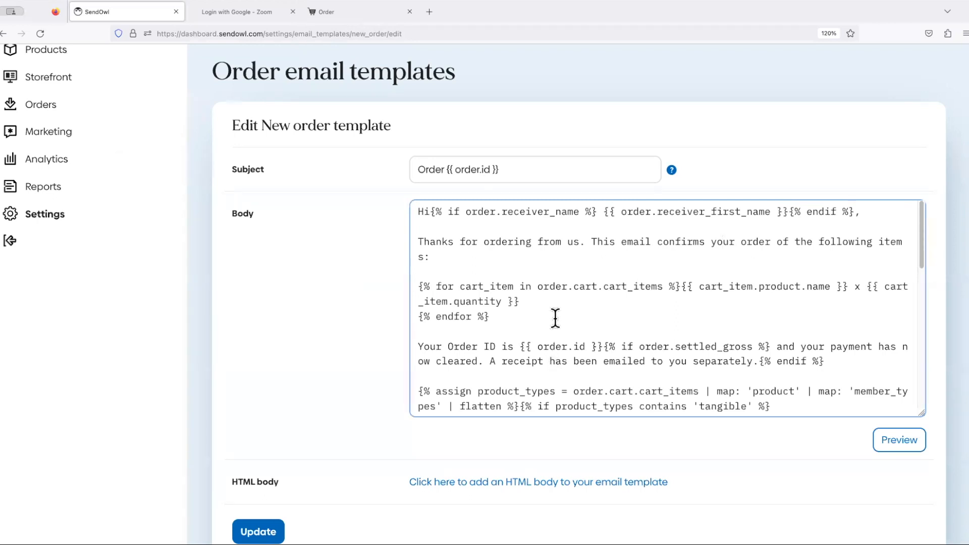
- Change the body's greeting to "Howdy" and replace the thank-you phrase with "Wooo! Congrats on the order"
double_click(425, 211)
text(Howdy)
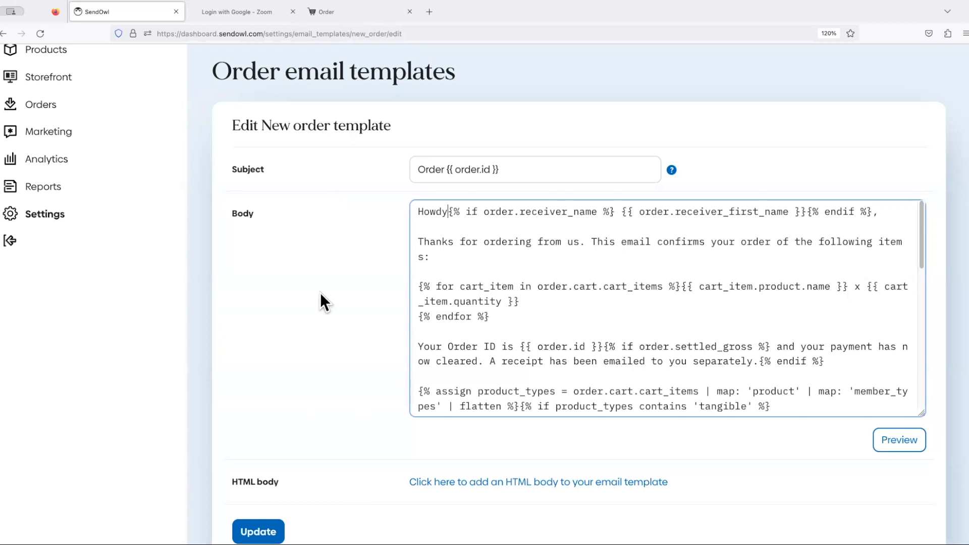
drag(418, 242, 580, 242)
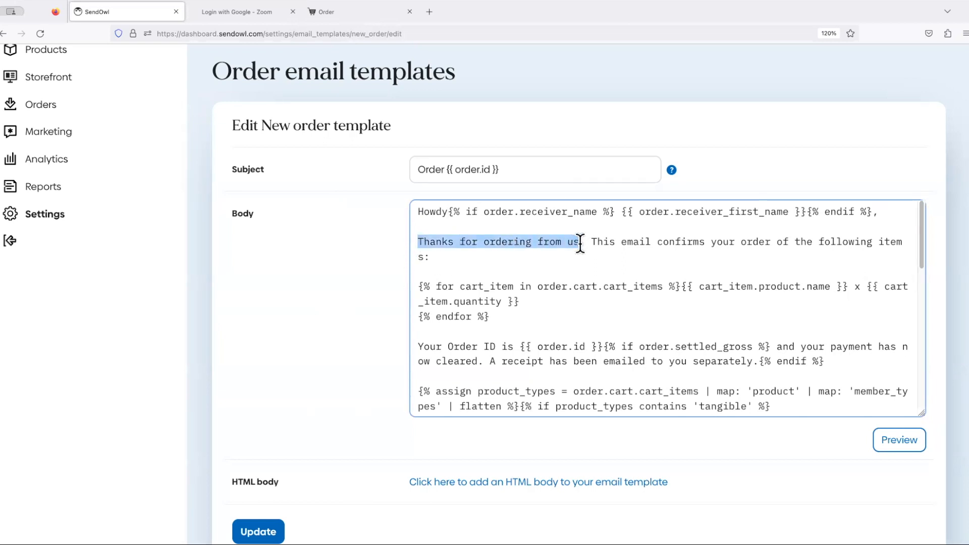
text(Wooo! Congrats on the order)
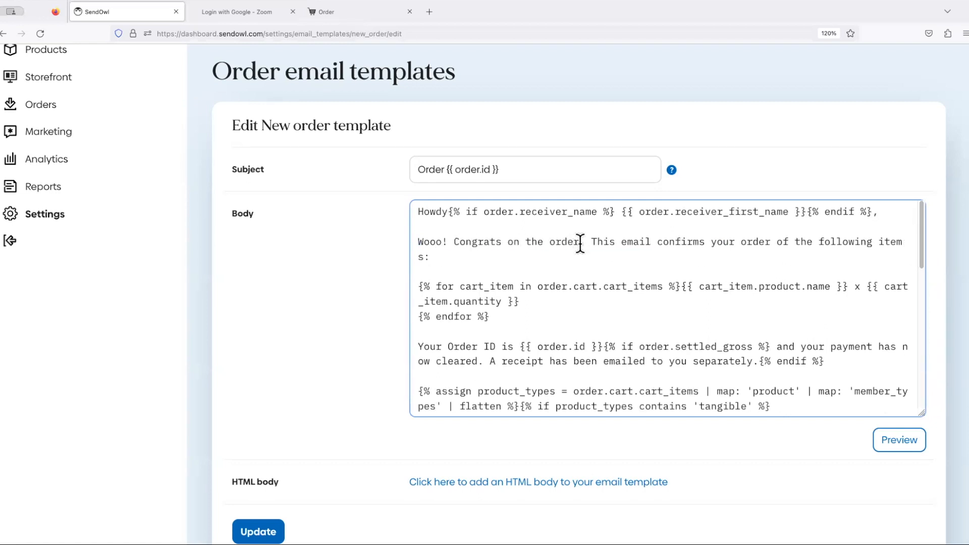
- Preview the edited greeting and opening line, close the preview, and examine the cart item placeholder code in the body
click(898, 451)
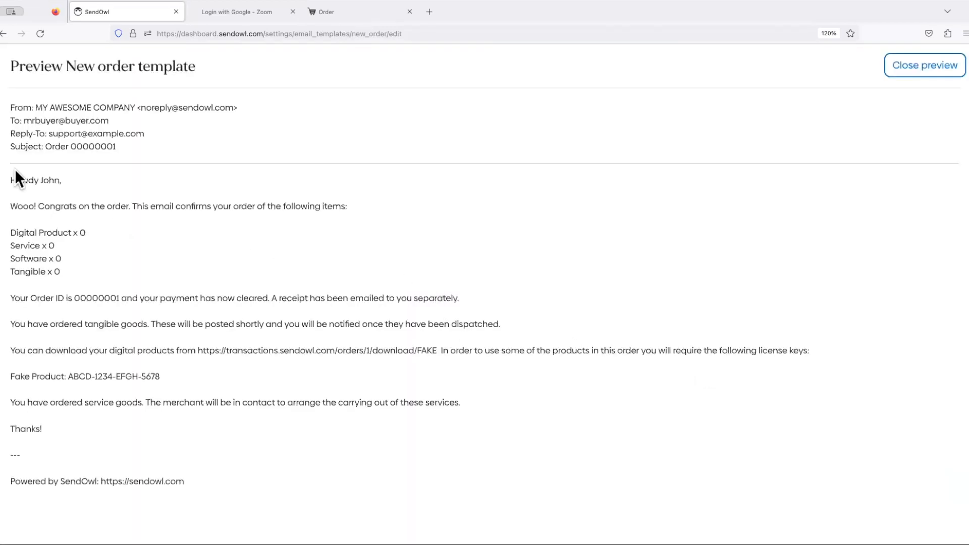
drag(11, 179, 83, 186)
drag(10, 206, 137, 206)
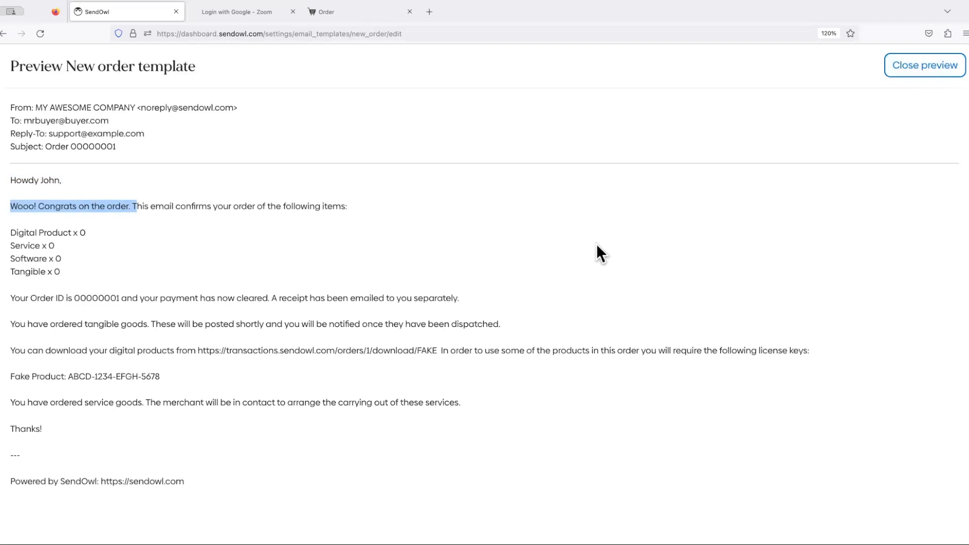
click(927, 71)
drag(417, 287, 536, 300)
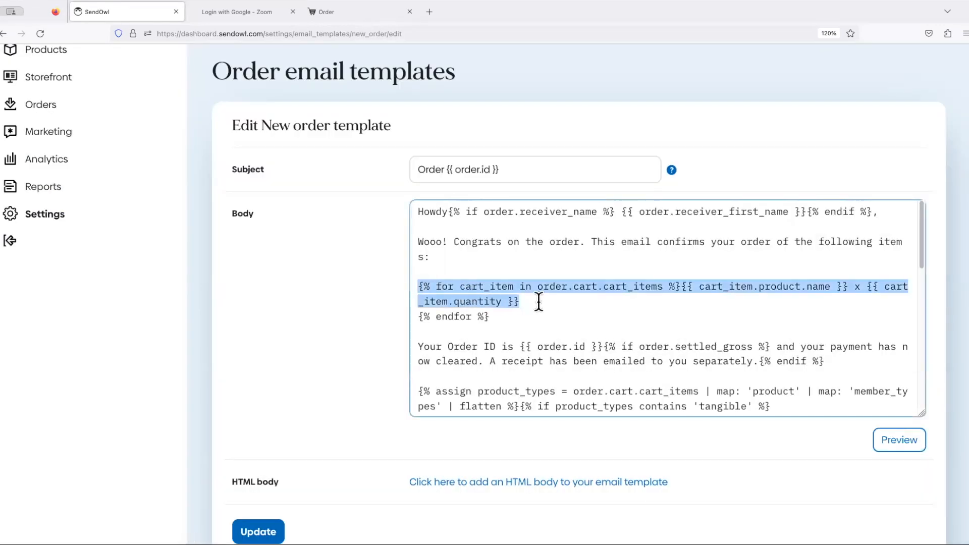
click(588, 310)
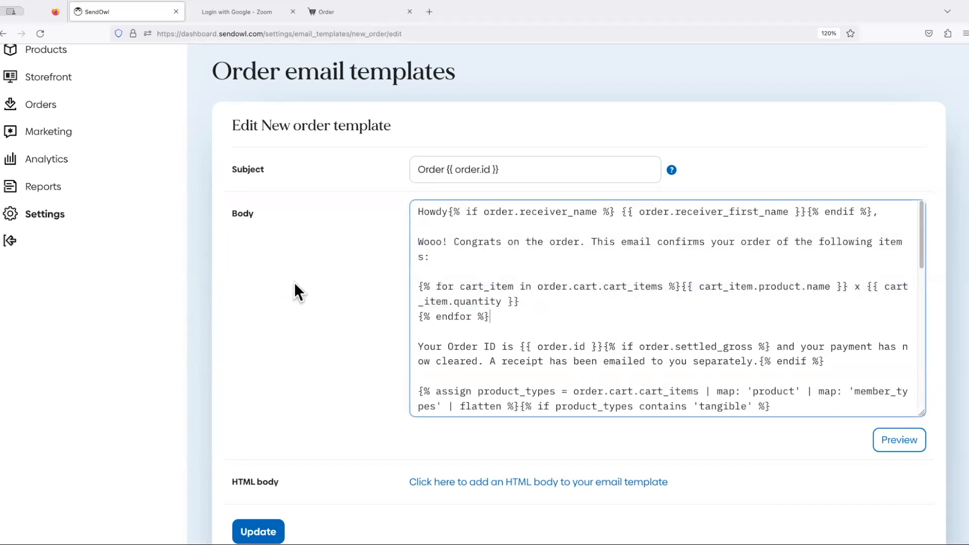
- Leave the template for the Products page and open the SendOwl support help center from the account options
scroll(294, 284, up, 3)
click(31, 138)
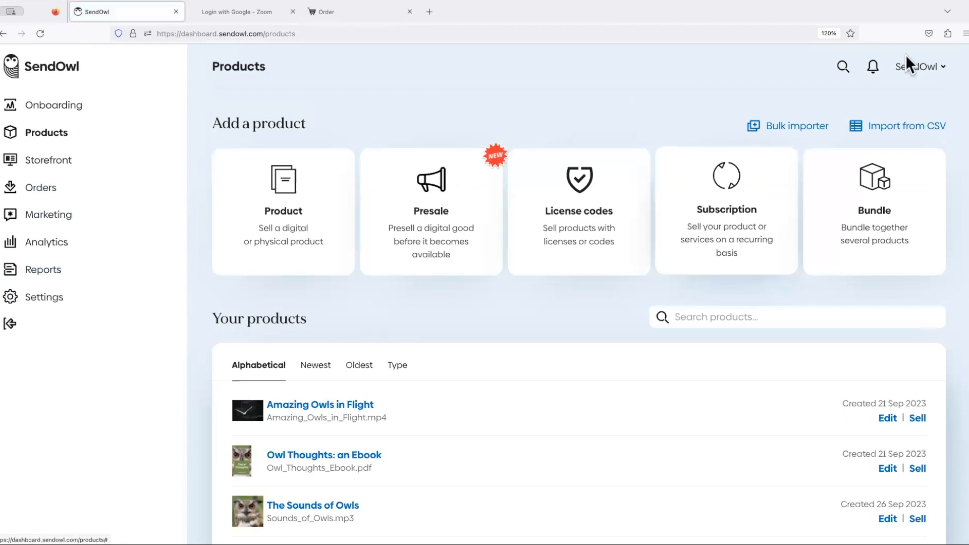
click(939, 66)
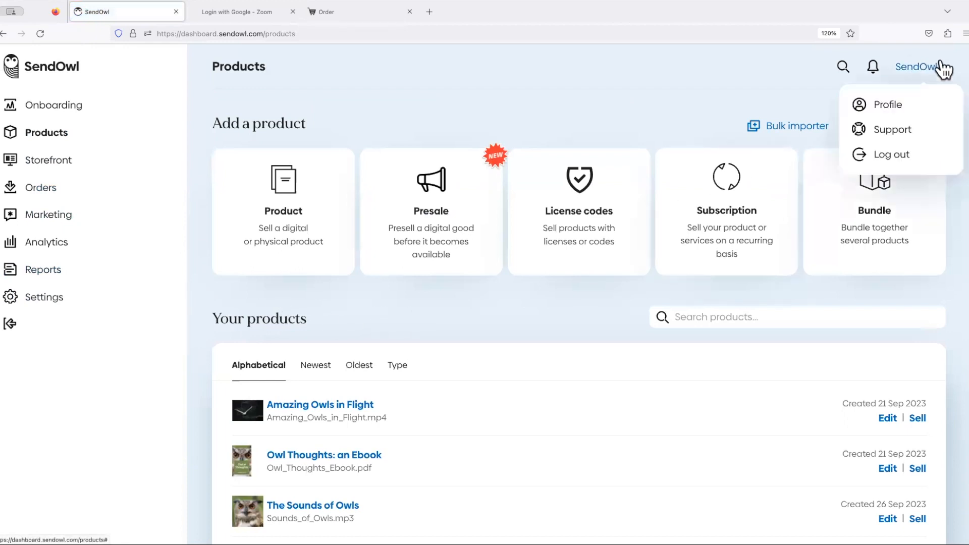
click(895, 132)
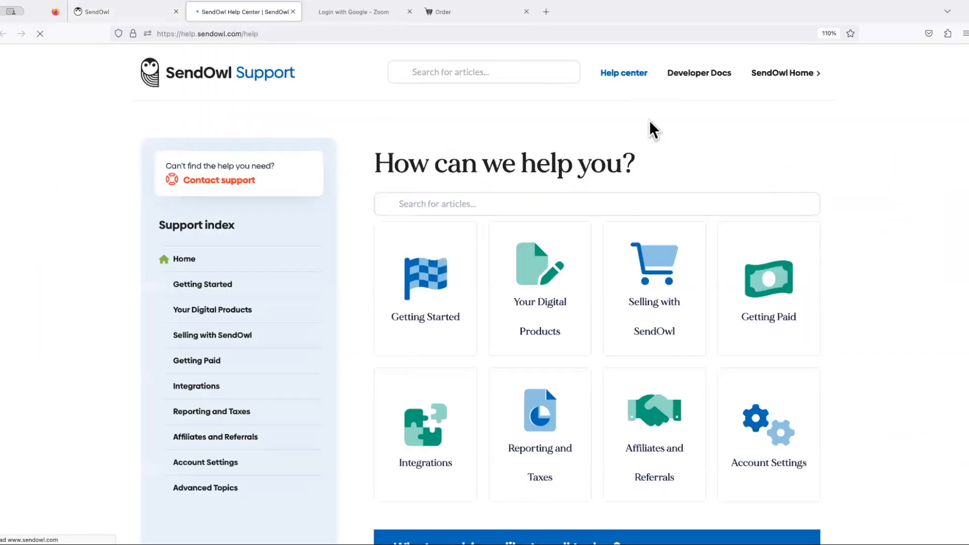